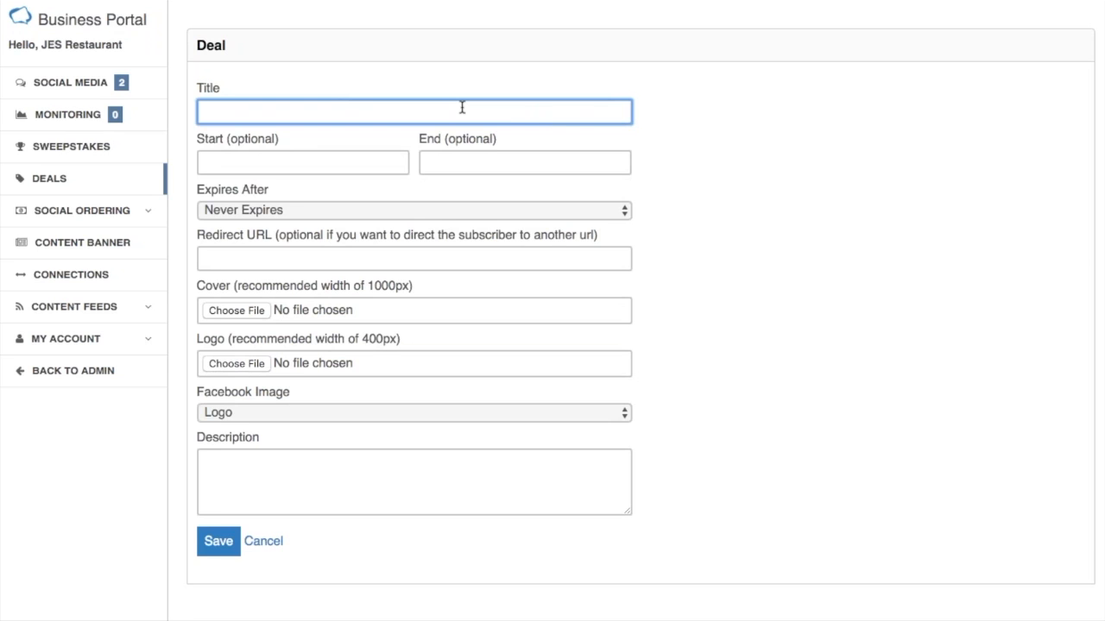
# Title the deal "Free Appetizer!" and set it to run from 04/01/2016 to 04/30/2016.
pyautogui.write('Free Appetizer!')
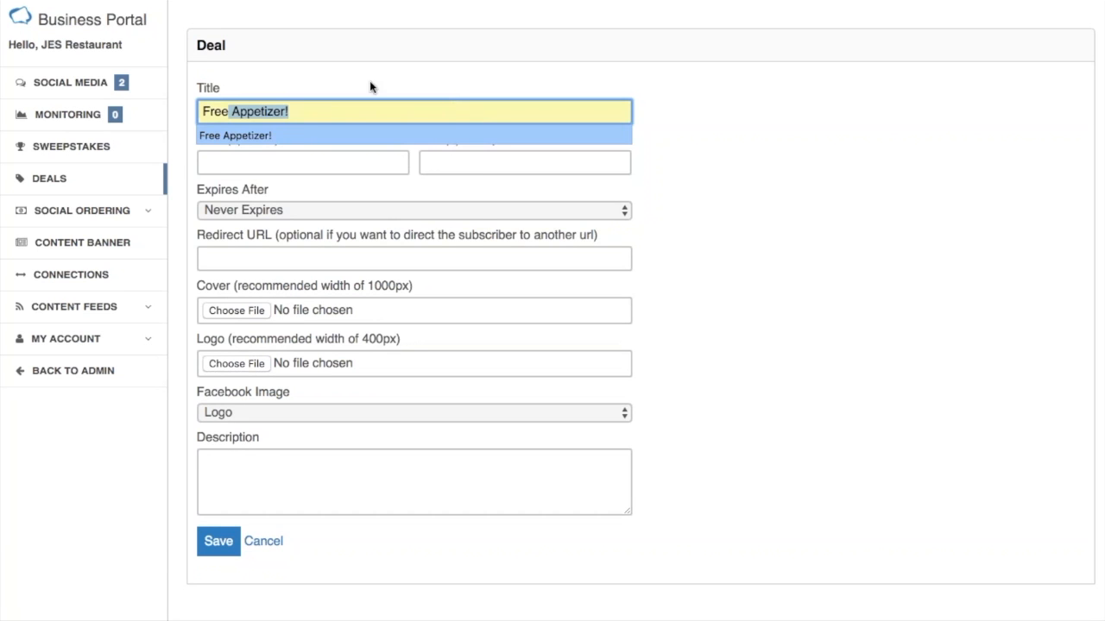
pyautogui.press('Return')
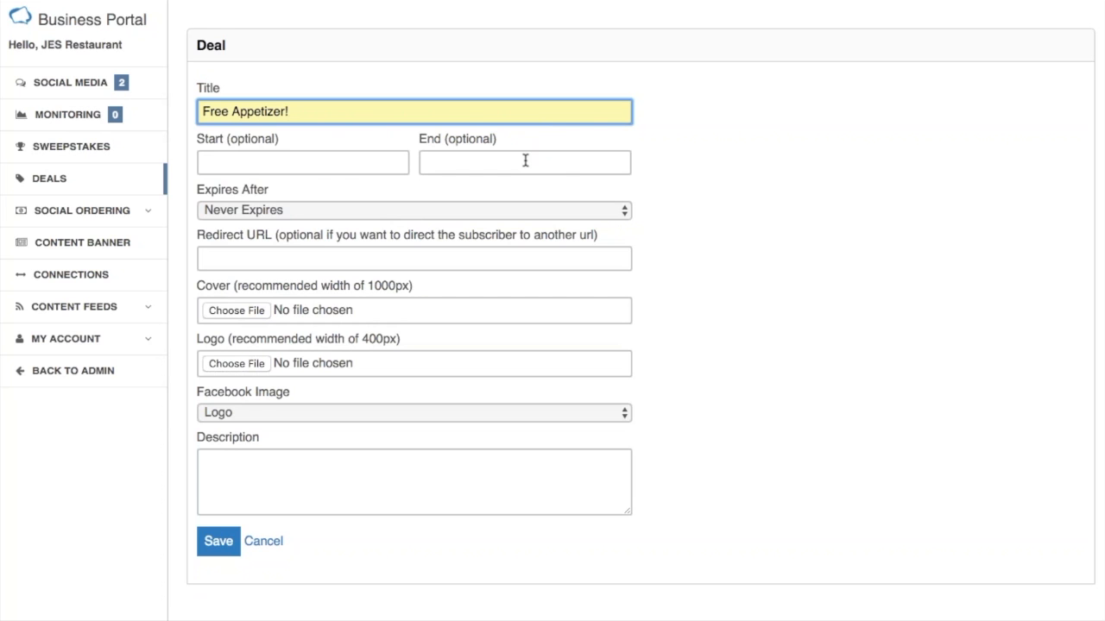
pyautogui.click(296, 161)
pyautogui.click(386, 245)
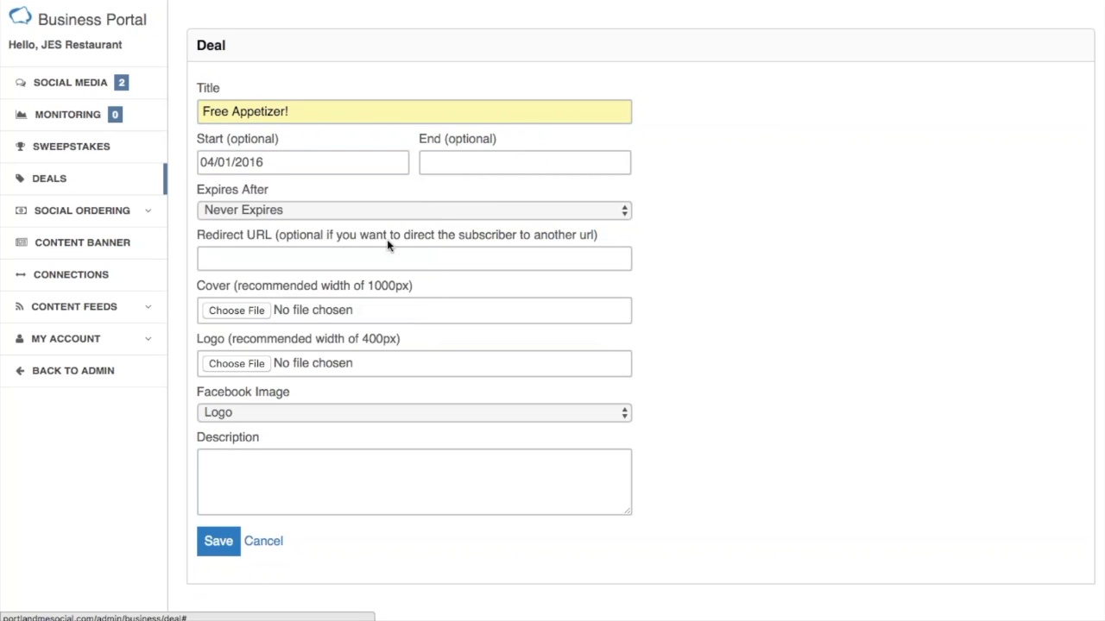
pyautogui.click(496, 164)
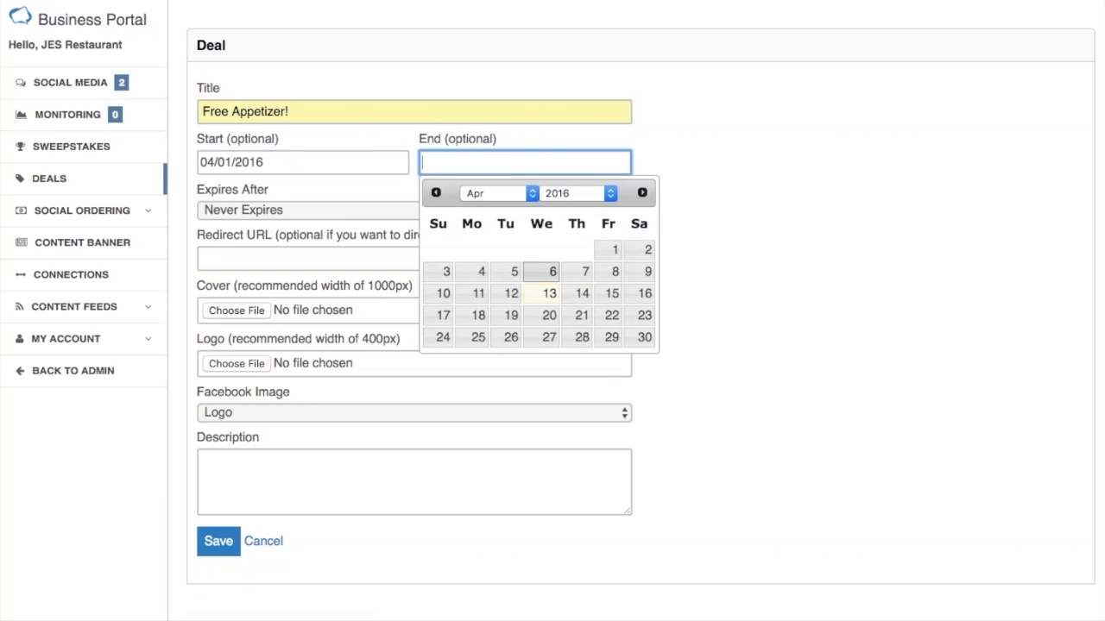
pyautogui.click(645, 337)
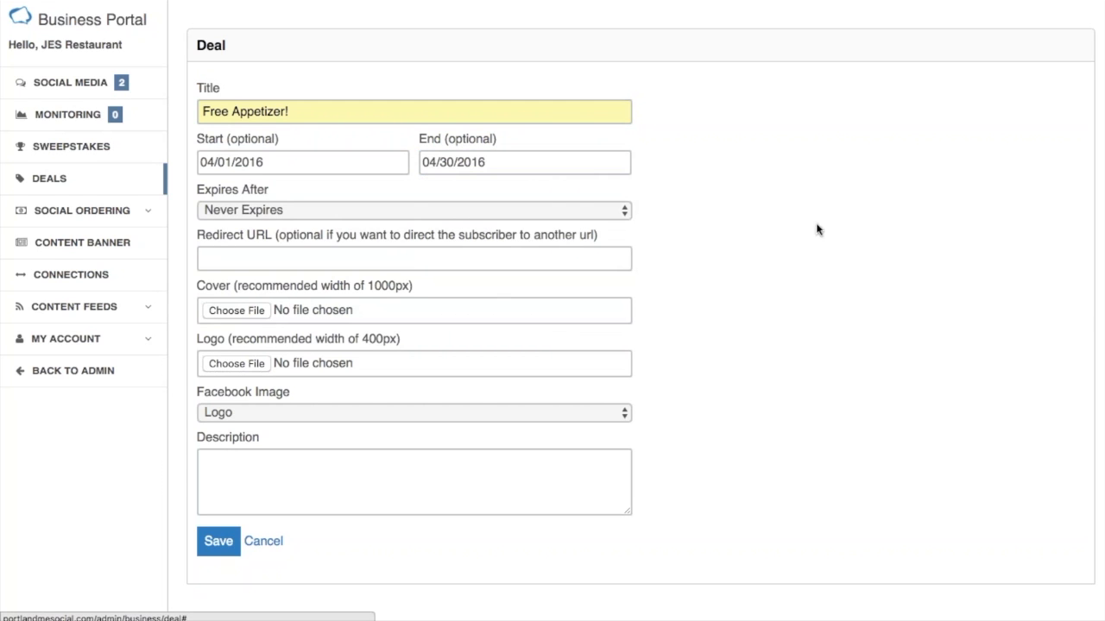
# Keep the deal's expiration at Never Expires and leave the redirect URL empty.
pyautogui.click(624, 216)
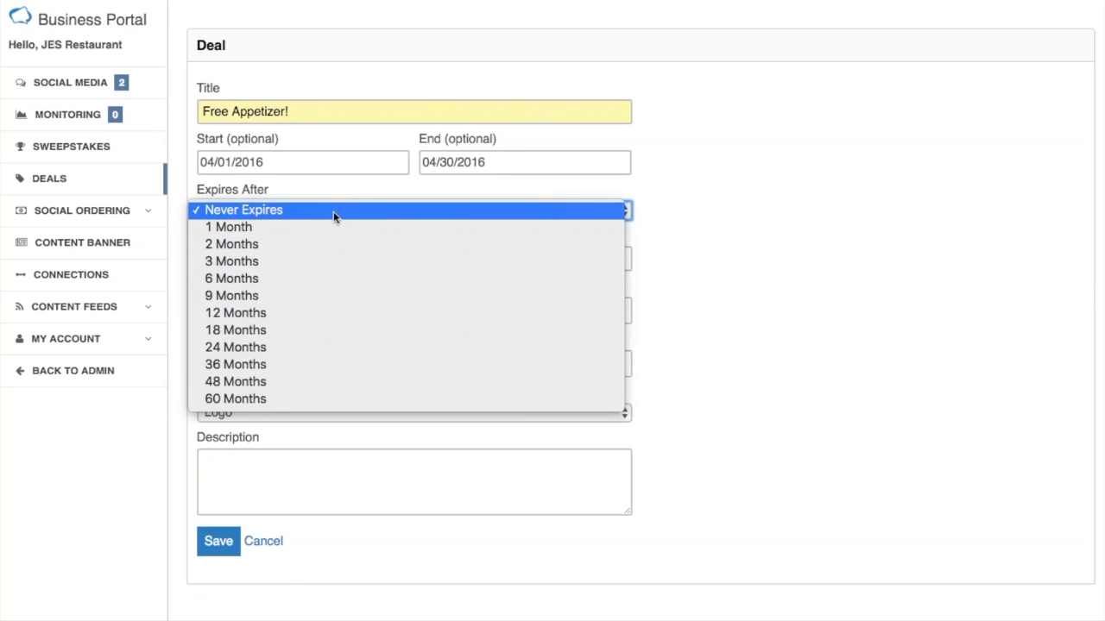
pyautogui.click(589, 210)
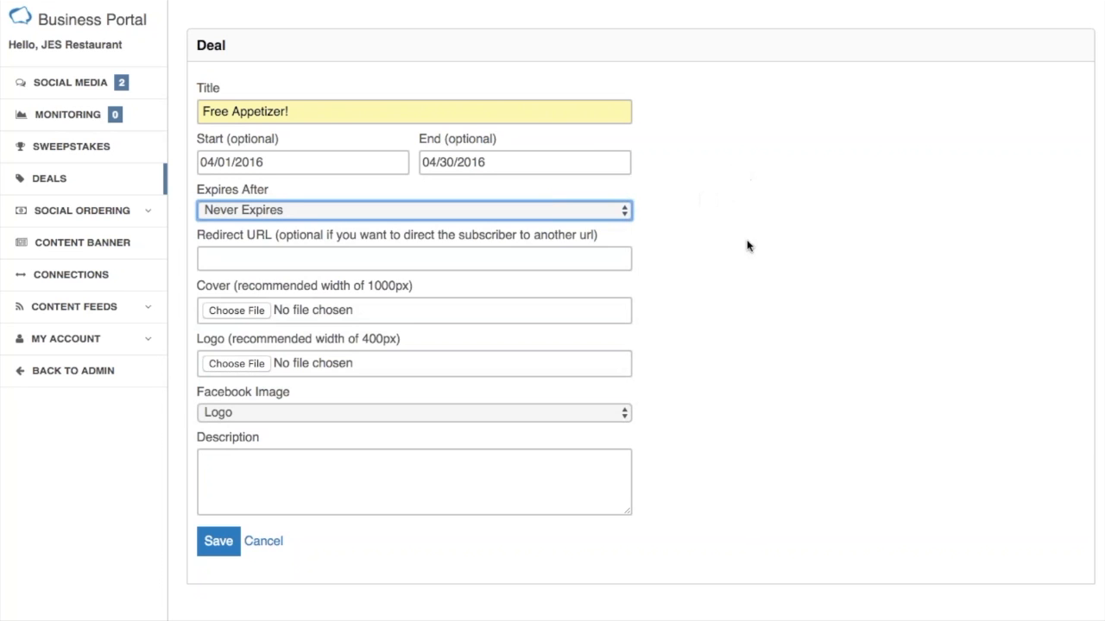
pyautogui.click(222, 261)
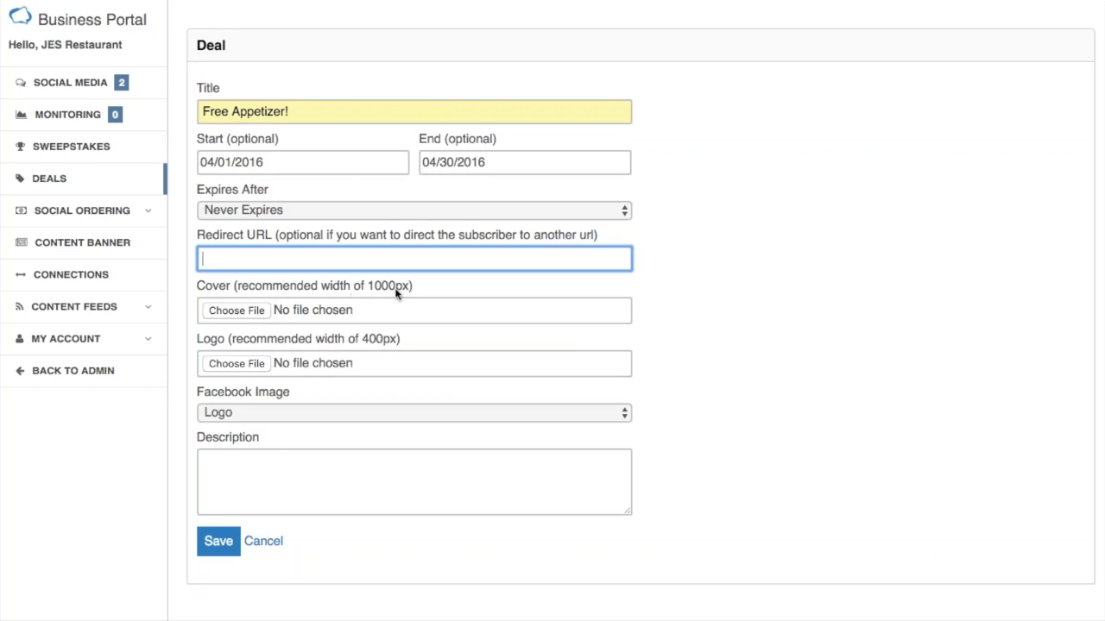
# Attach "JES Restaurant free app banner.png" as the deal's cover and "JES Restaurant Logo.png" as its logo.
pyautogui.click(233, 310)
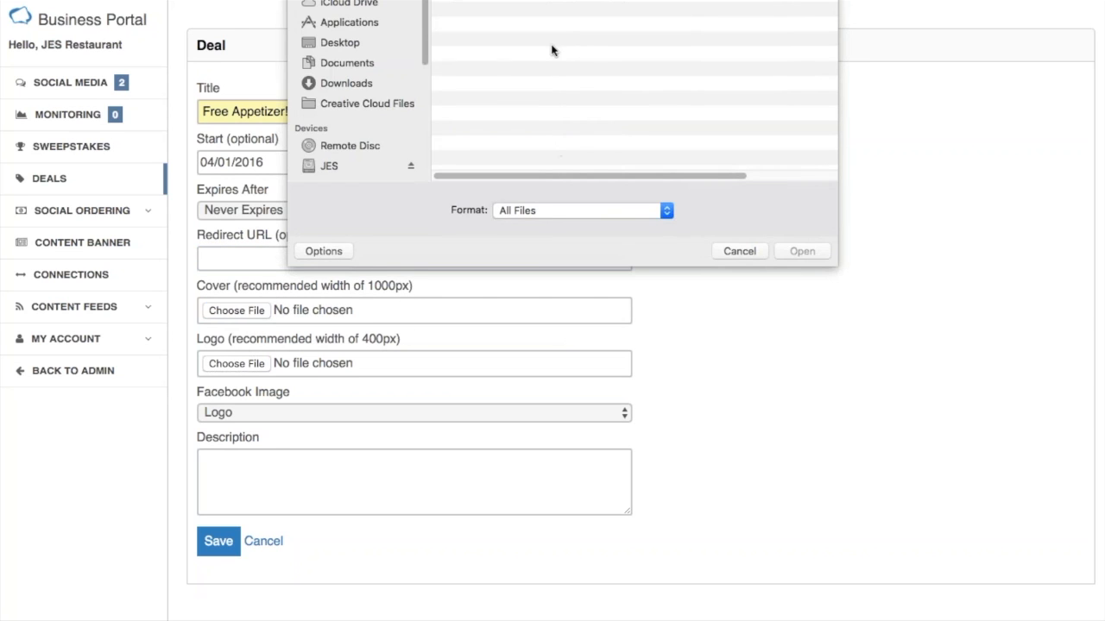
pyautogui.doubleClick(556, 1)
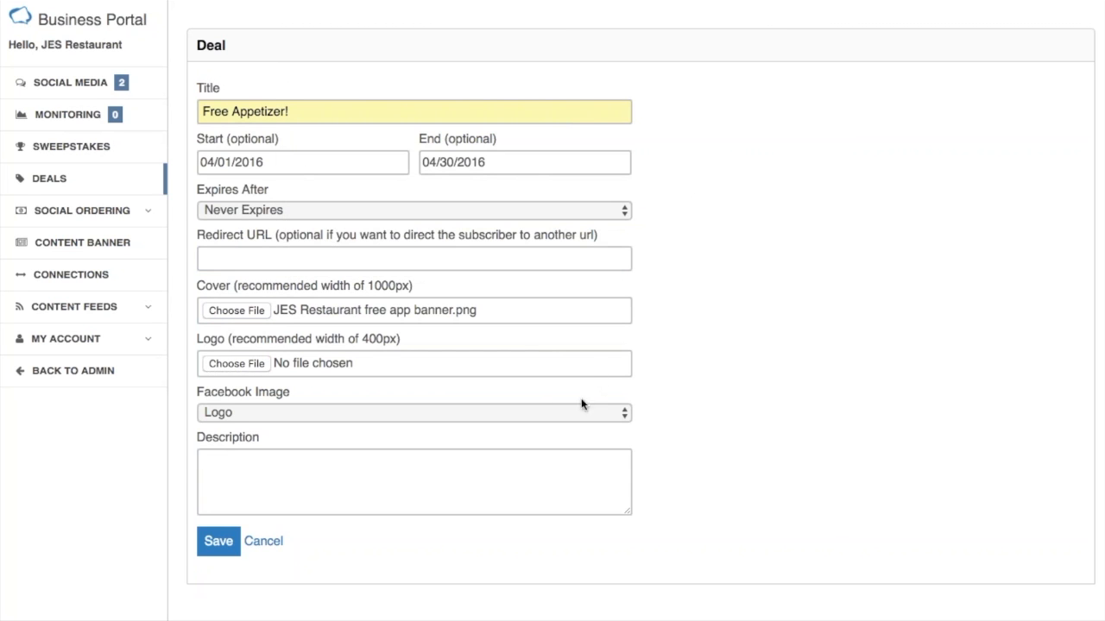
pyautogui.click(255, 366)
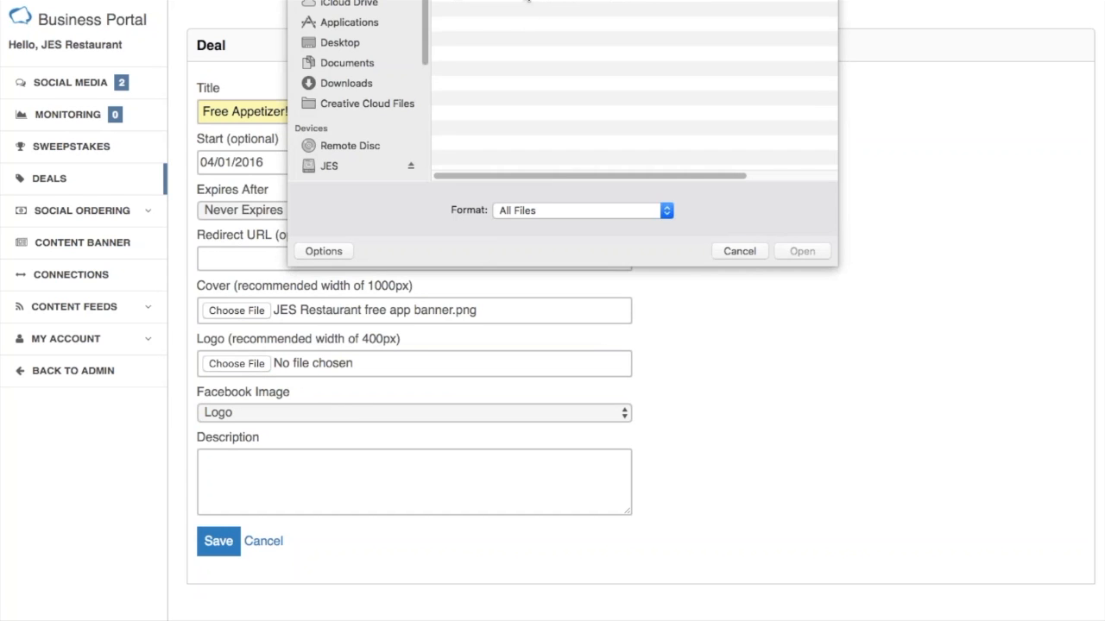
pyautogui.doubleClick(525, 2)
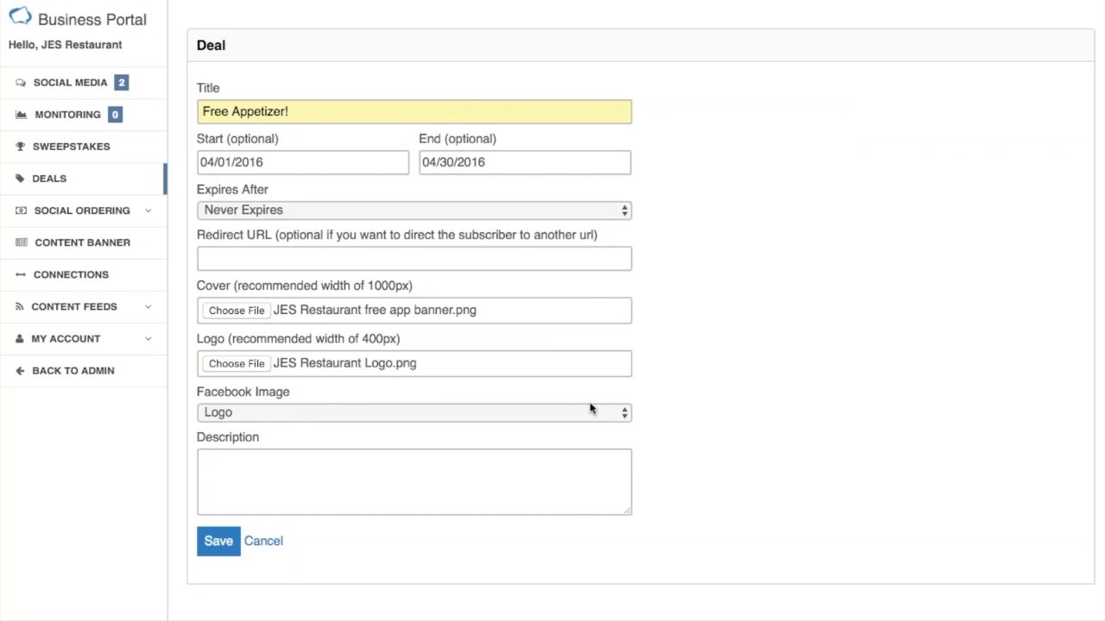
# Review the Facebook image choices for the deal and keep Logo selected.
pyautogui.click(625, 414)
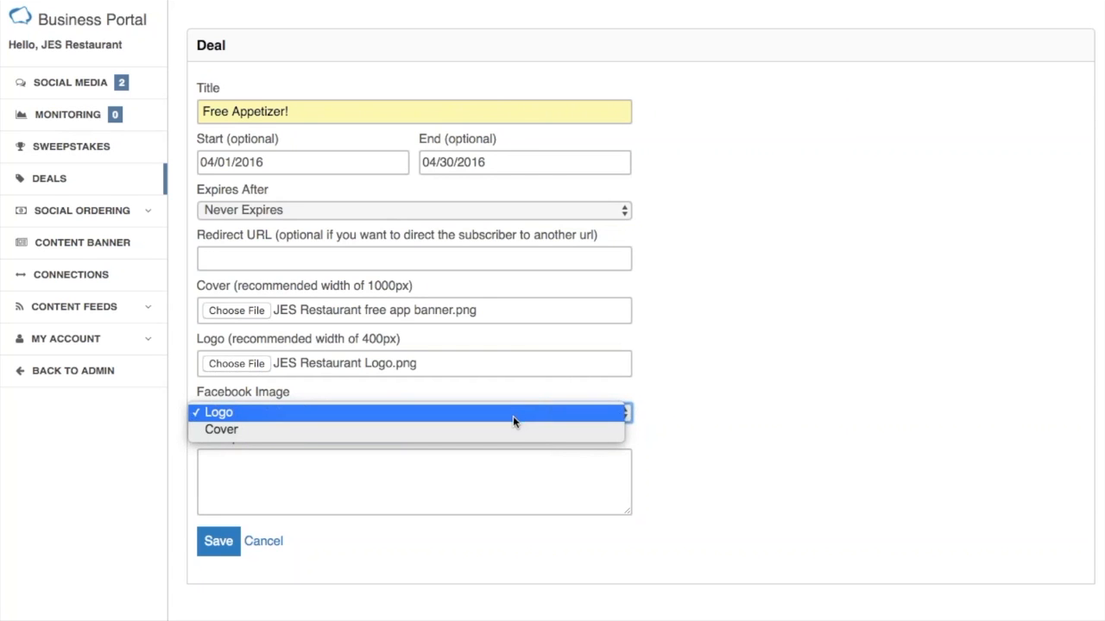
pyautogui.click(687, 424)
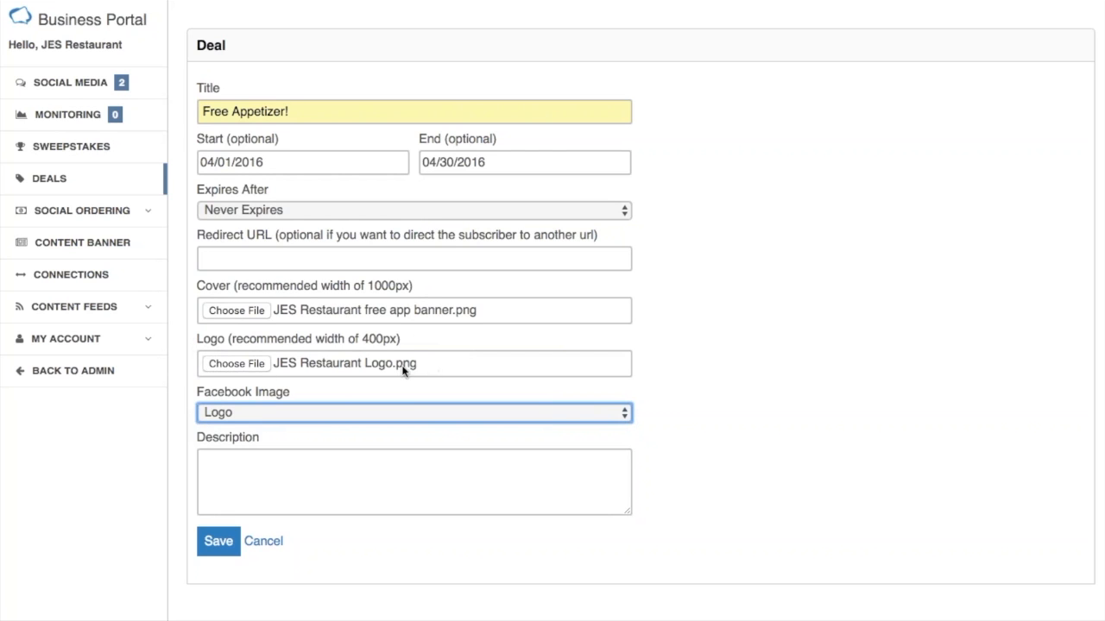
pyautogui.click(326, 418)
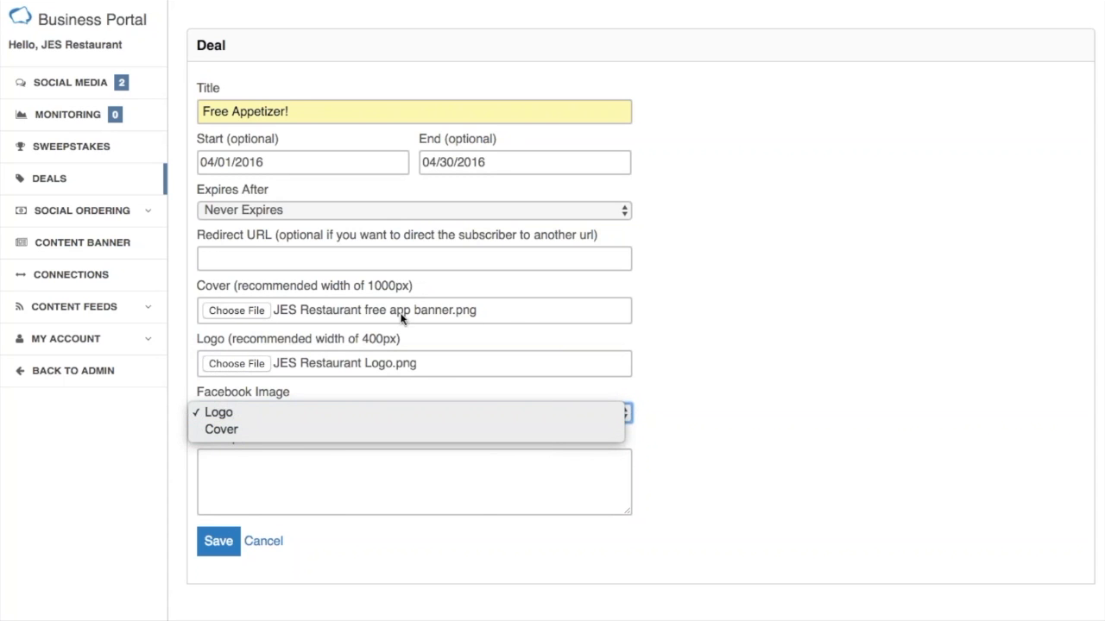
pyautogui.click(337, 421)
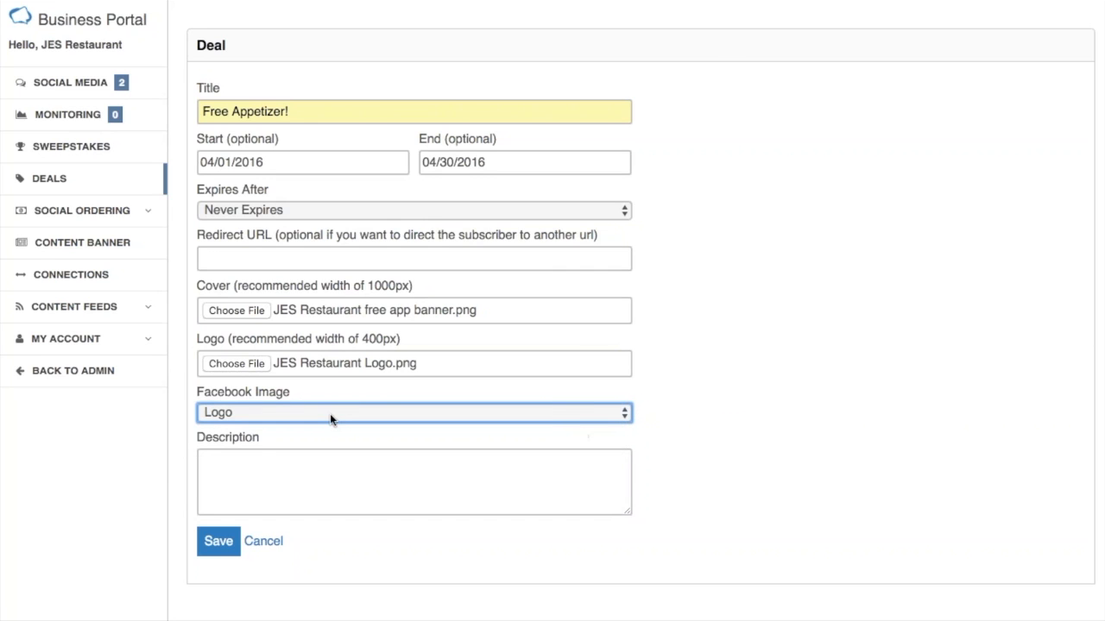
# Describe the deal as "For a limited time only, get a free appetizer! Simply enter your email address and we'll email you a free appetizer voucher." and save.
pyautogui.press('Tab')
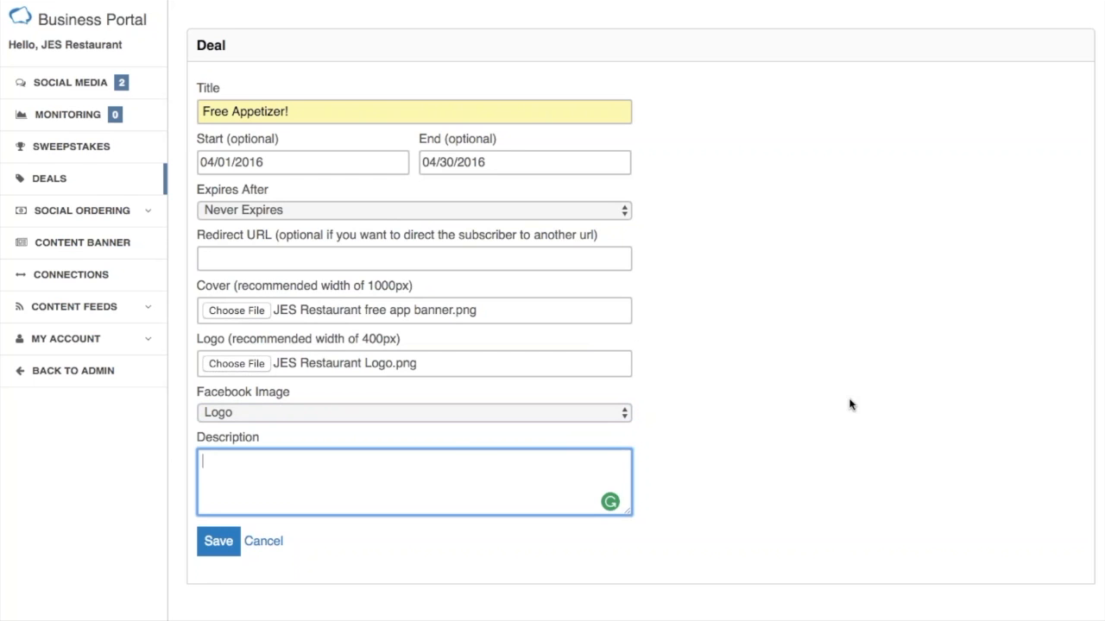
pyautogui.write("For a limited time only, get a free appetizer! Simply enter your email address and we'll email you a free appetizer voucher.")
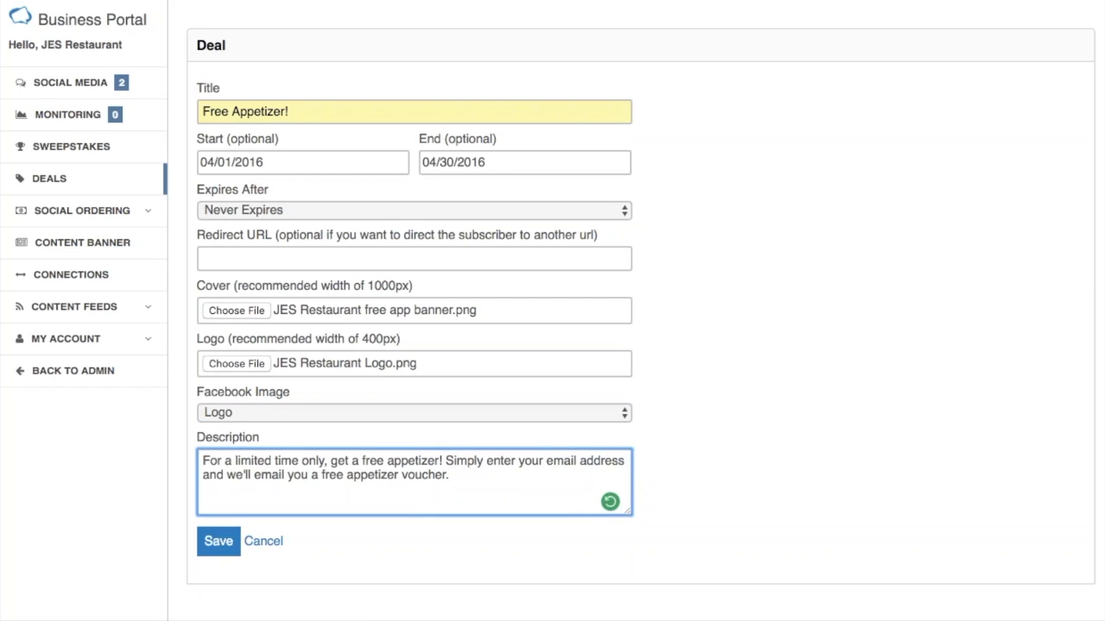
pyautogui.click(218, 541)
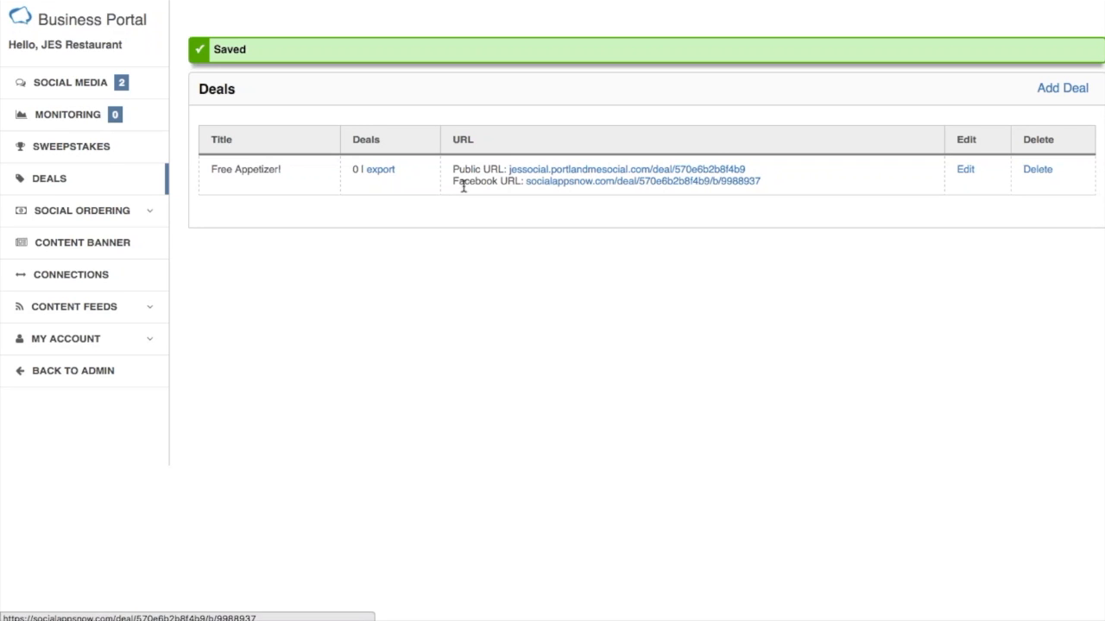
# Open the Free Appetizer! deal's public page and examine its title and description text.
pyautogui.click(619, 170)
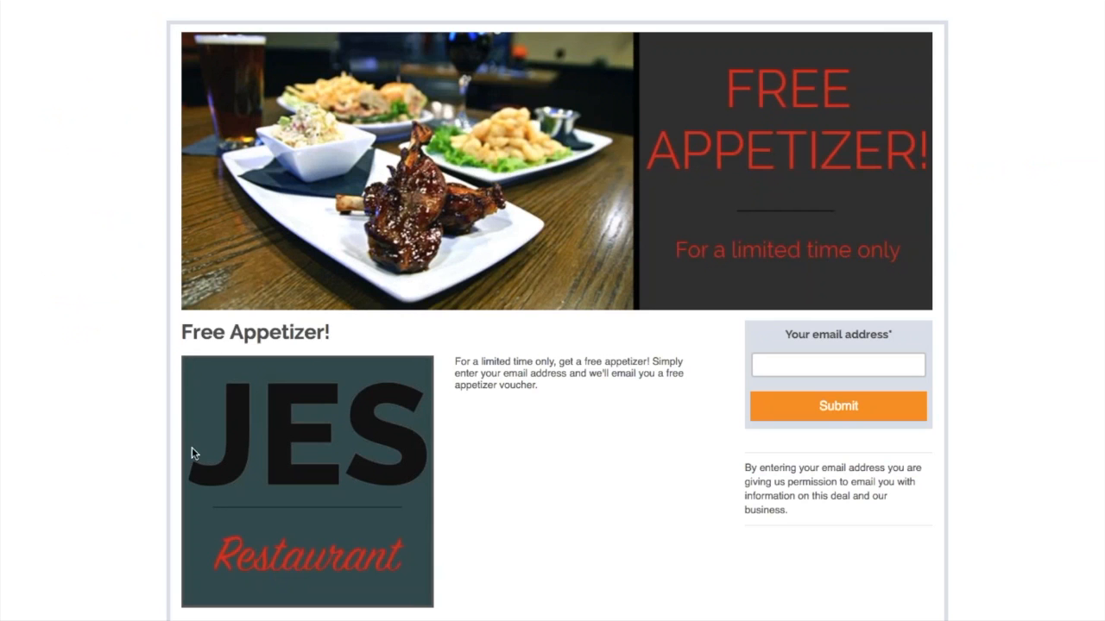
pyautogui.moveTo(178, 335); pyautogui.dragTo(406, 328)
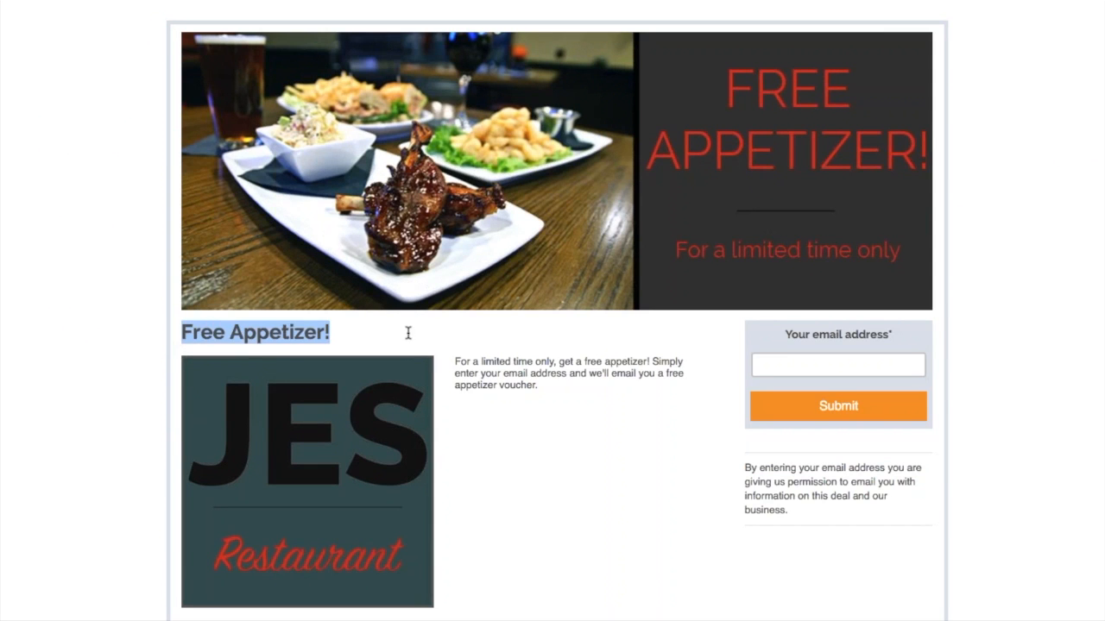
pyautogui.moveTo(451, 365); pyautogui.dragTo(592, 392)
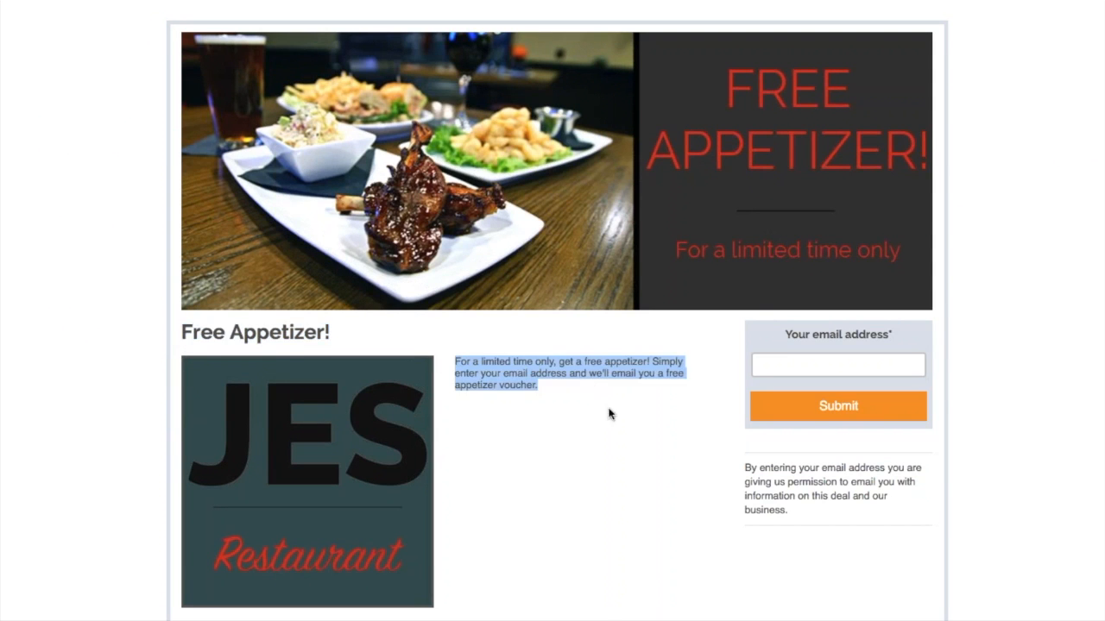
pyautogui.click(611, 415)
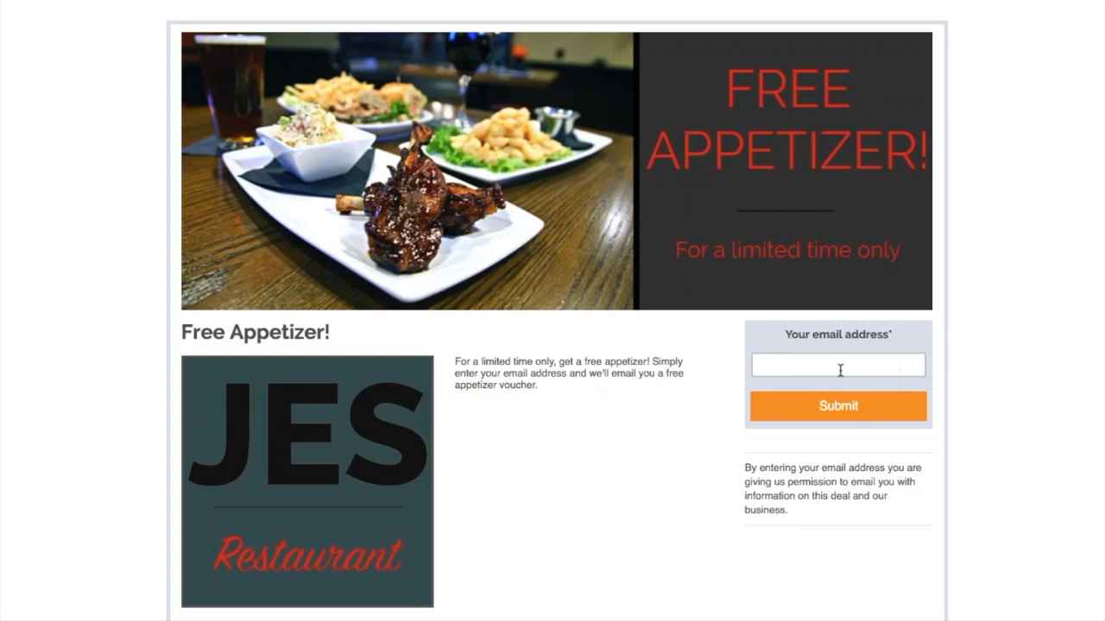
# Sign up for the deal on its public page by submitting the restaurant's email address.
pyautogui.click(784, 371)
pyautogui.write('jes')
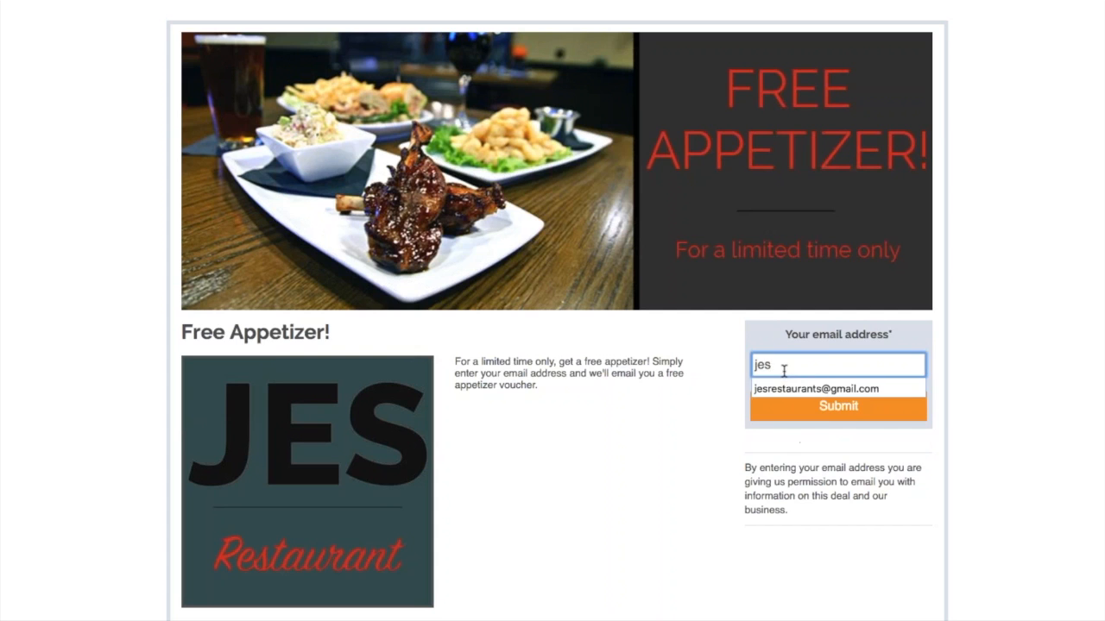
pyautogui.press('Down')
pyautogui.press('Return')
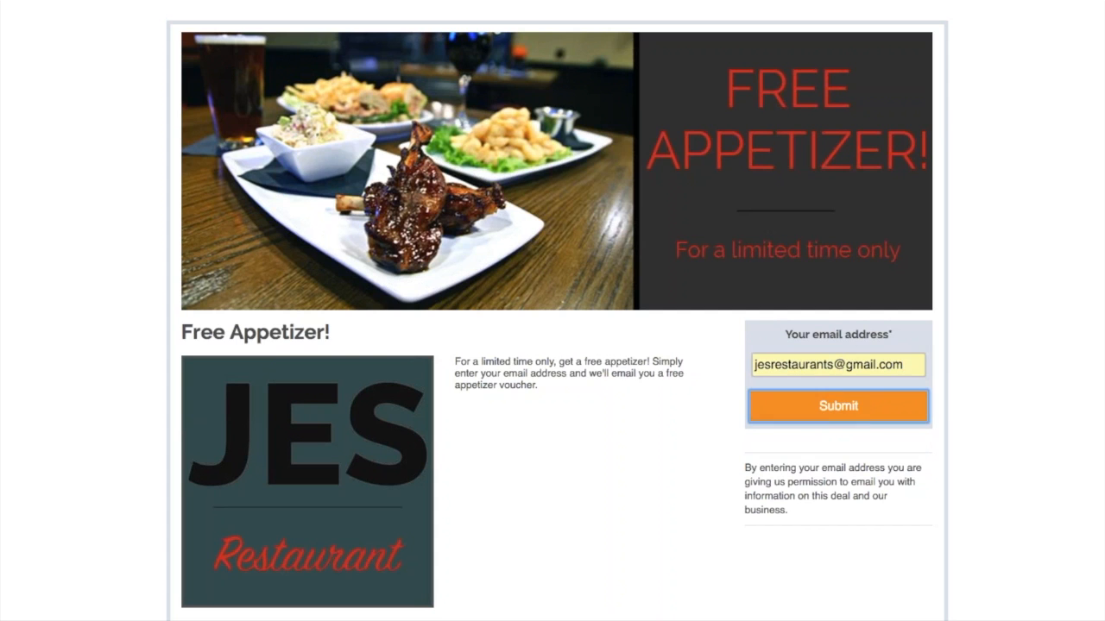
pyautogui.click(826, 417)
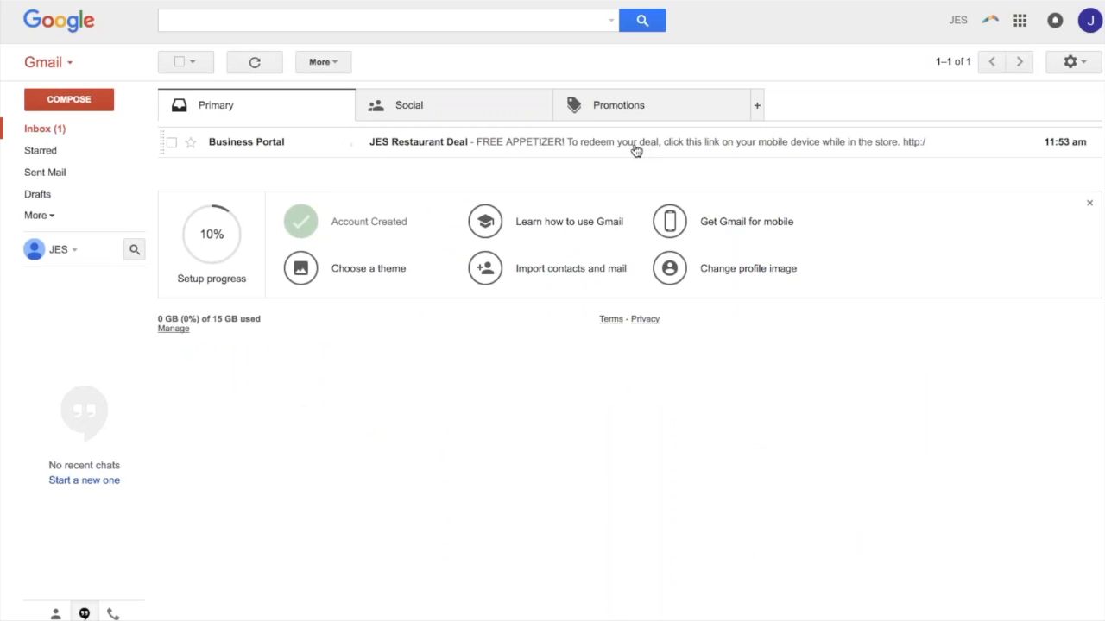
# Open the JES Restaurant Deal email in Gmail and redeem the free appetizer through its link.
pyautogui.click(510, 149)
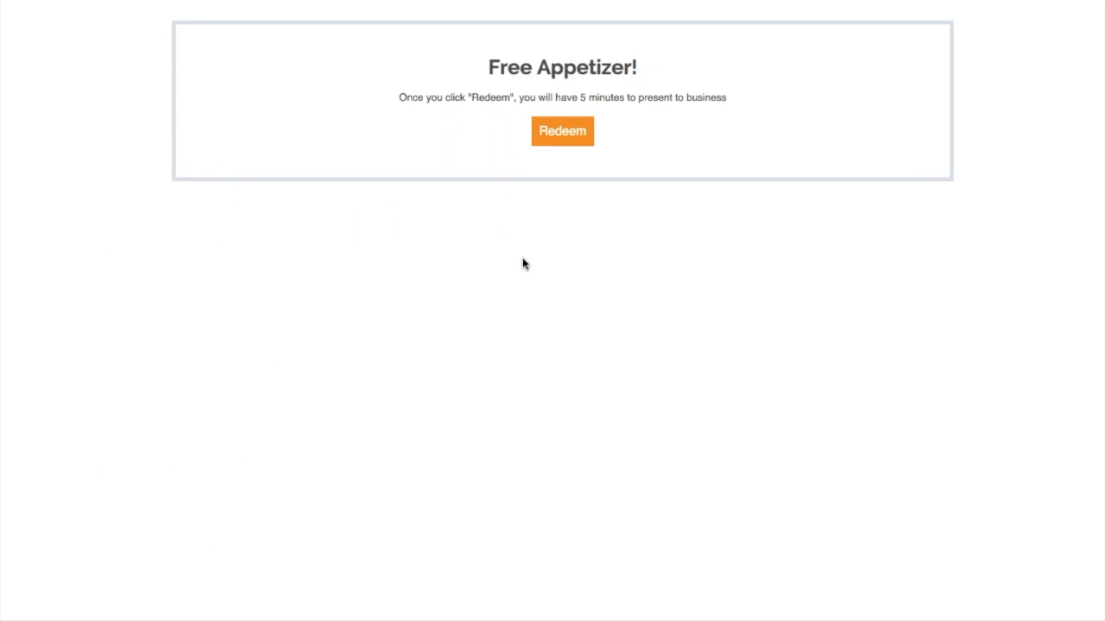
pyautogui.click(567, 144)
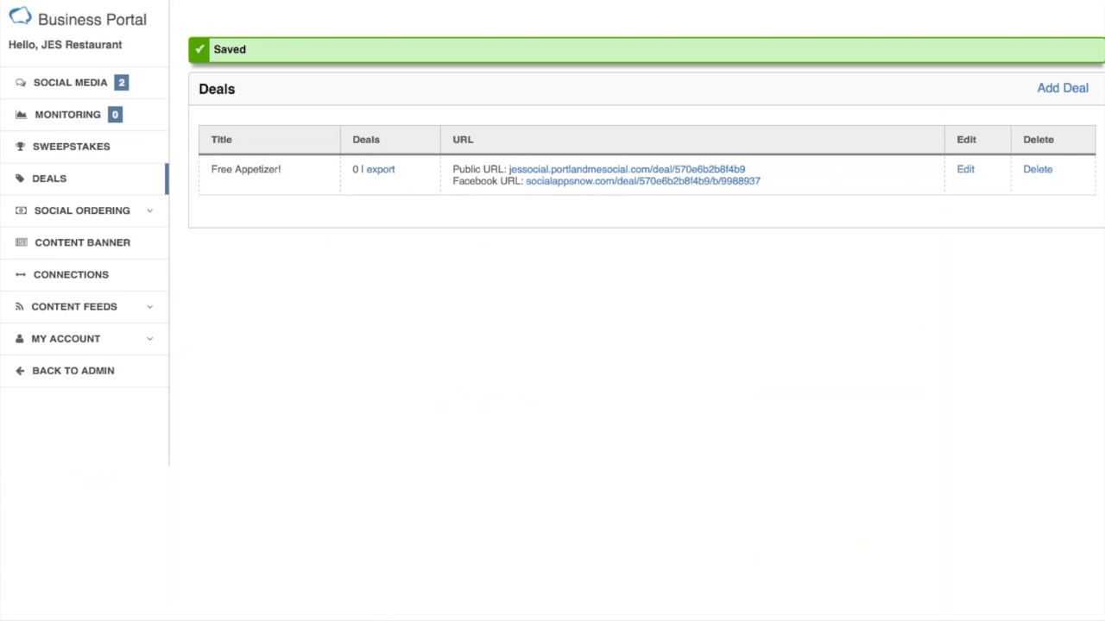
# Open the deal's Facebook URL from the Deals list, copy the page address, and return to the Business Portal.
pyautogui.click(591, 185)
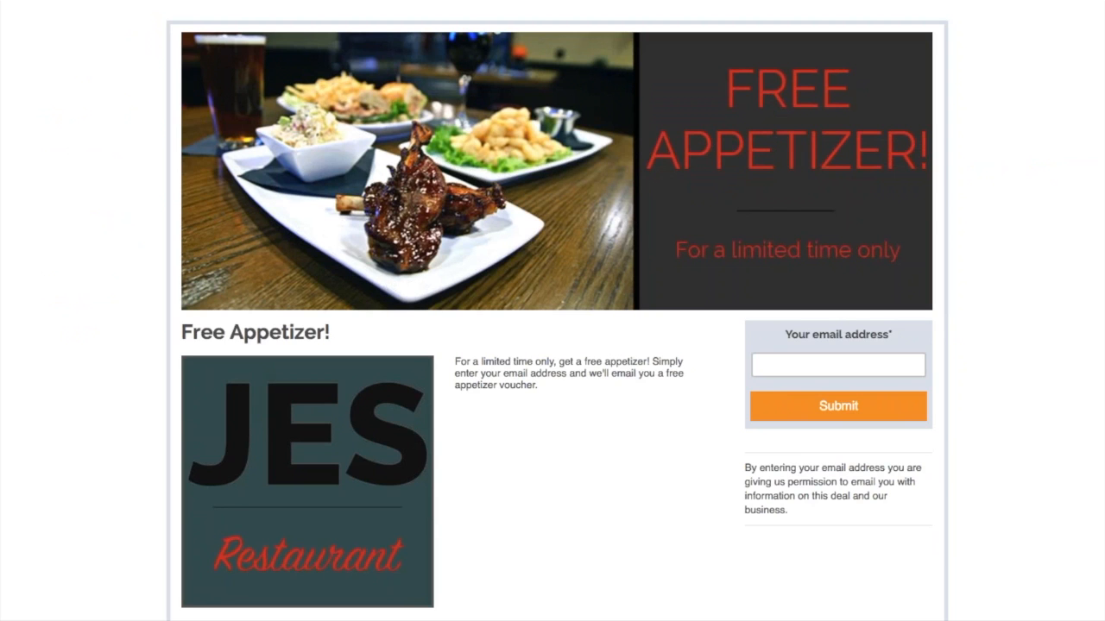
pyautogui.rightClick(339, 0)
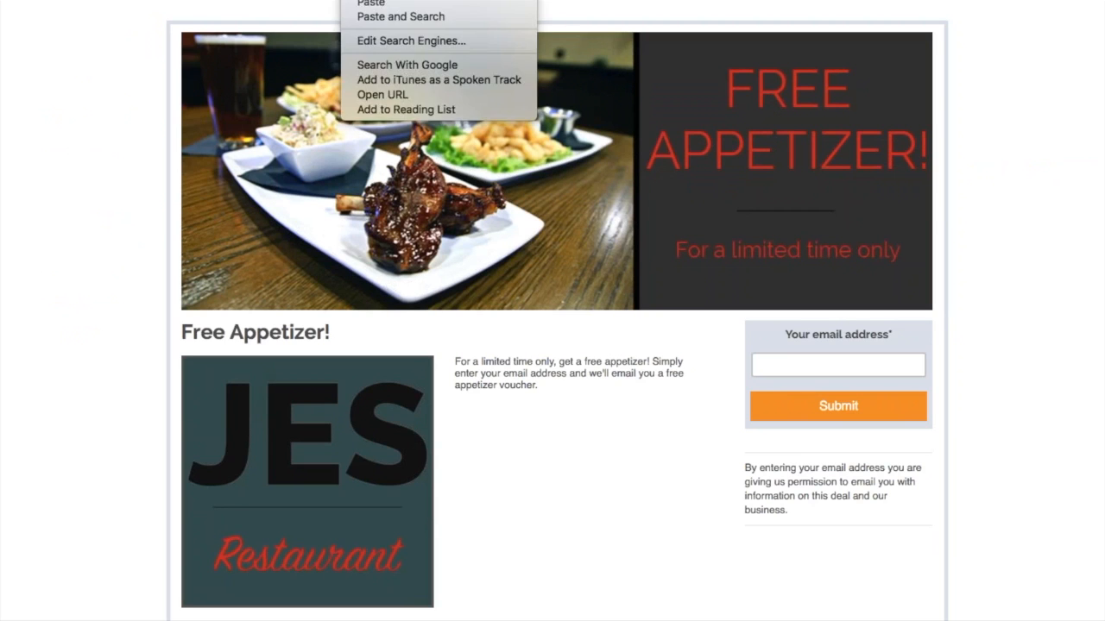
pyautogui.click(371, 0)
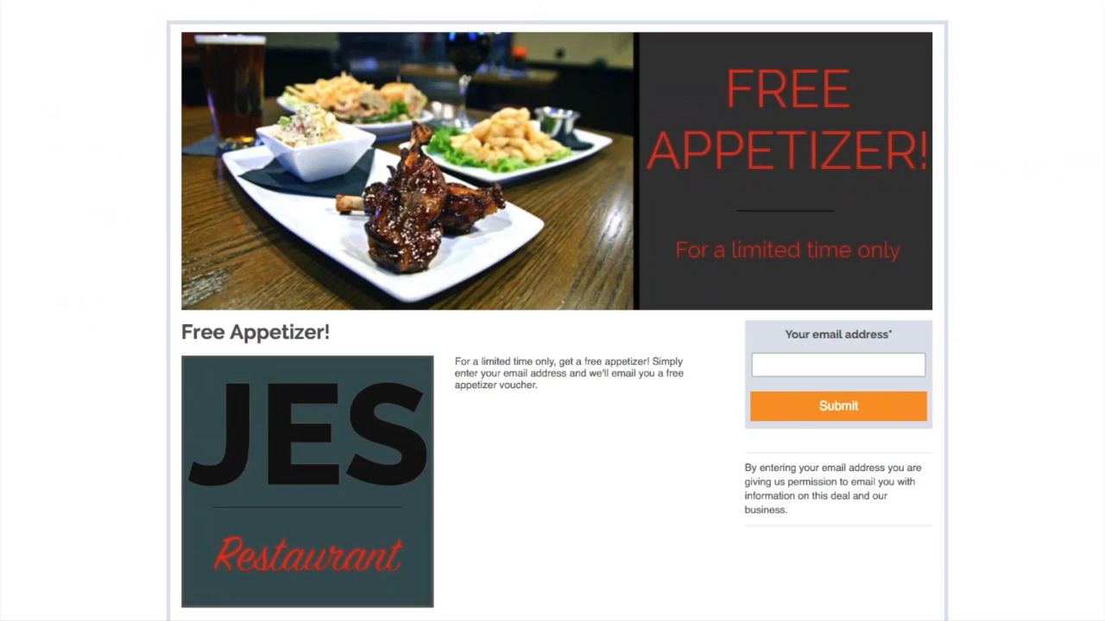
pyautogui.click(293, 0)
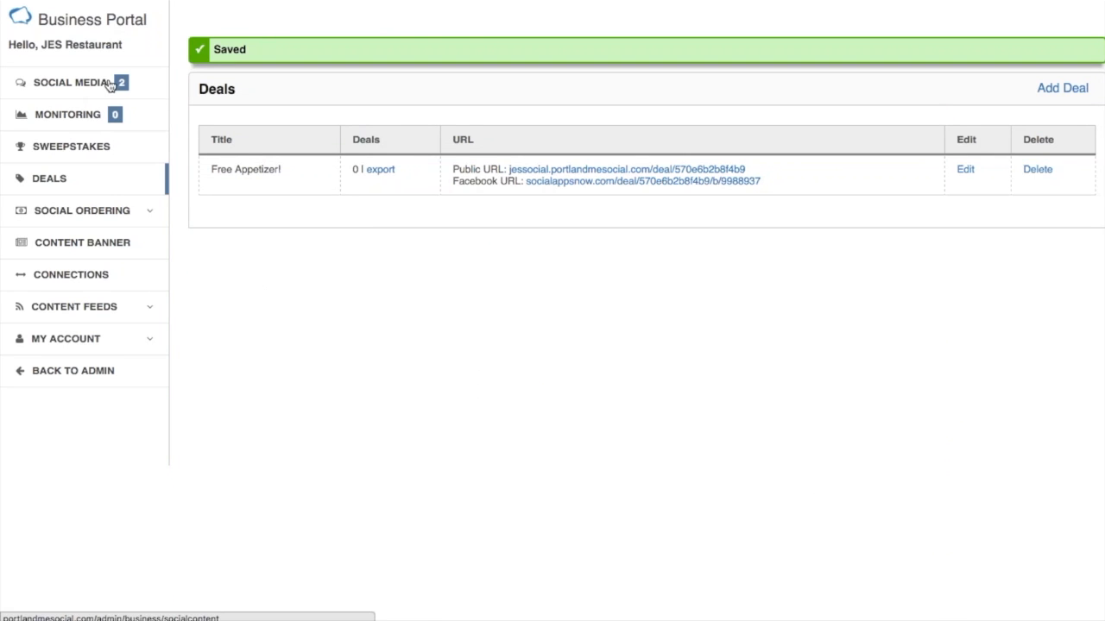
# Start a custom link post in Social Media with the message "Check out this months deal!".
pyautogui.click(70, 82)
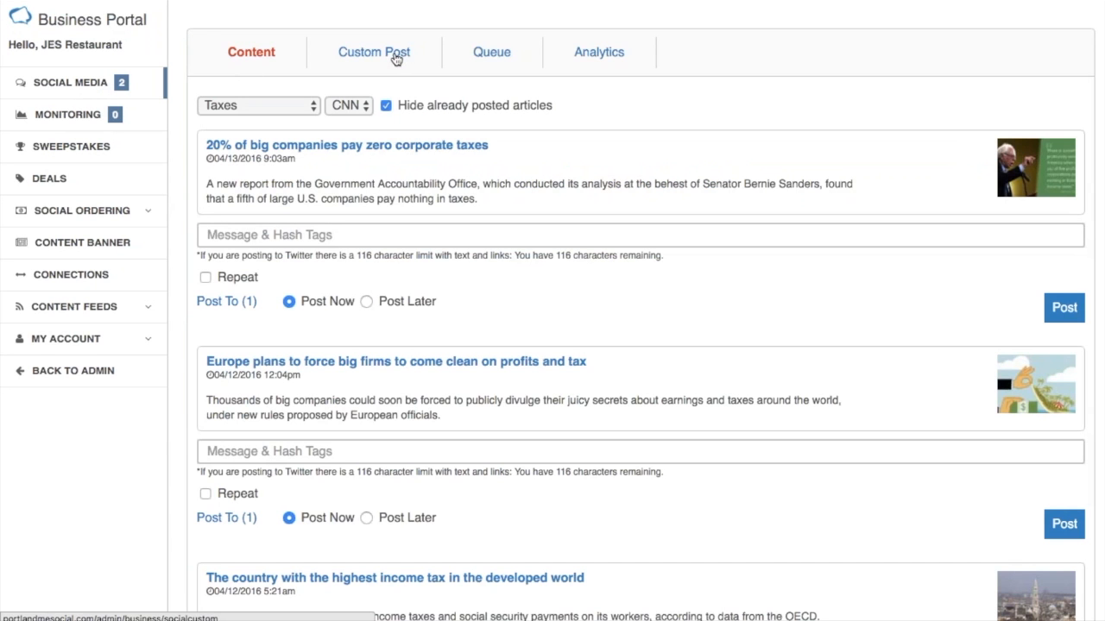
pyautogui.click(398, 57)
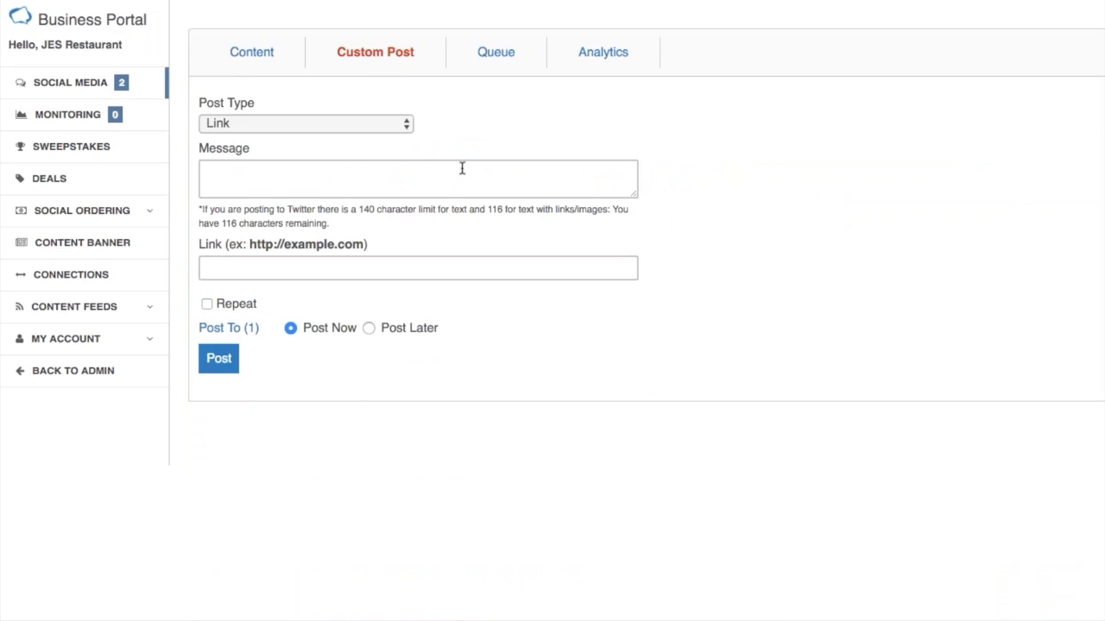
pyautogui.click(333, 179)
pyautogui.write('C')
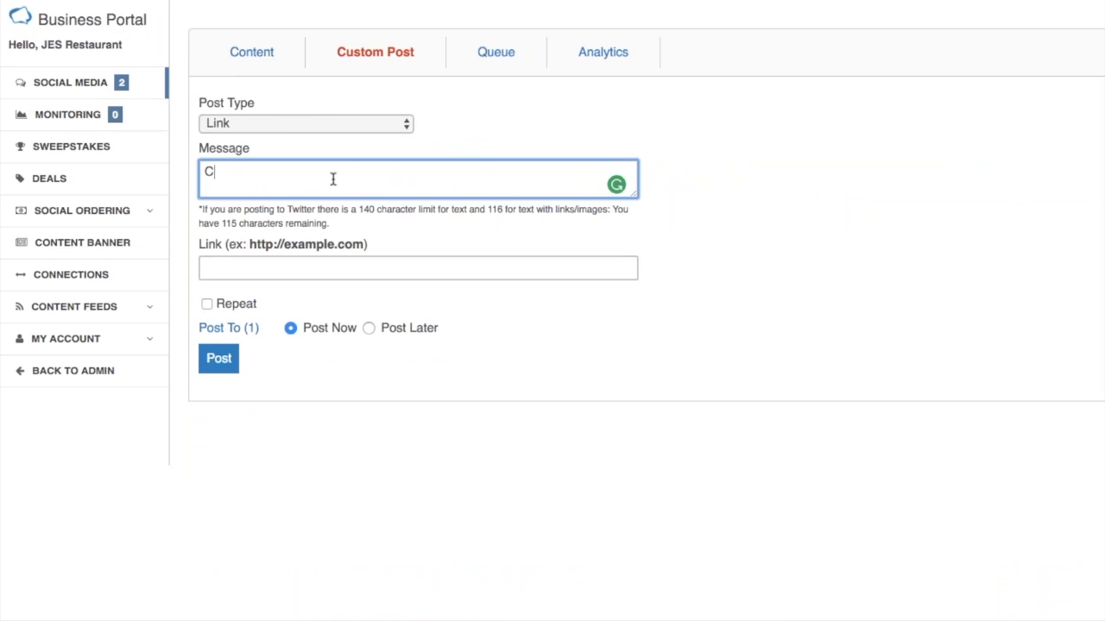
pyautogui.write('heck out this ')
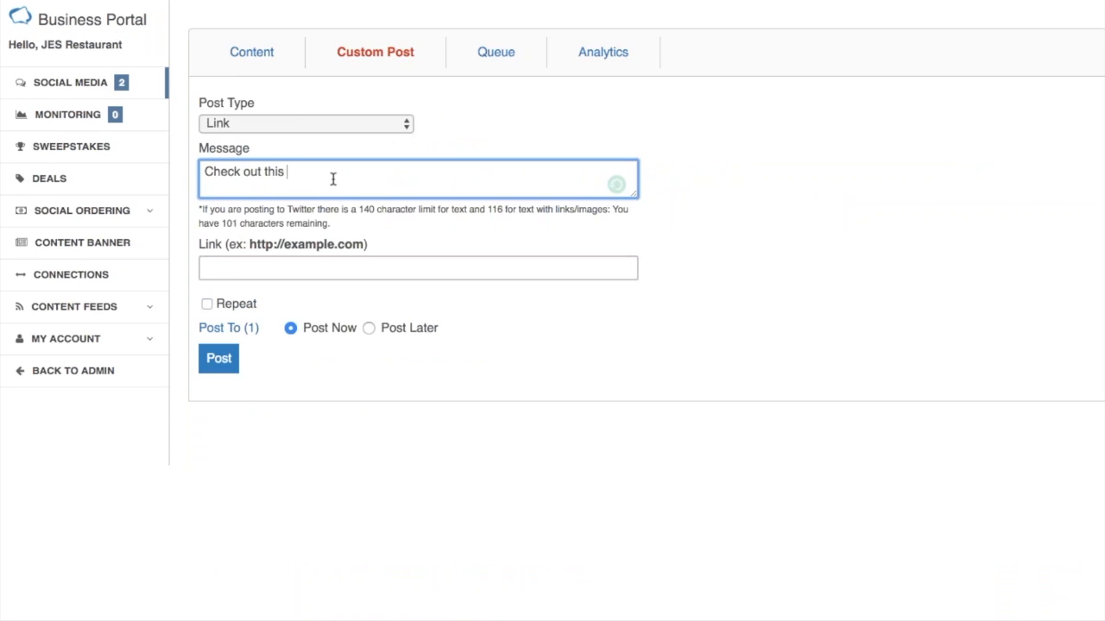
pyautogui.write('months')
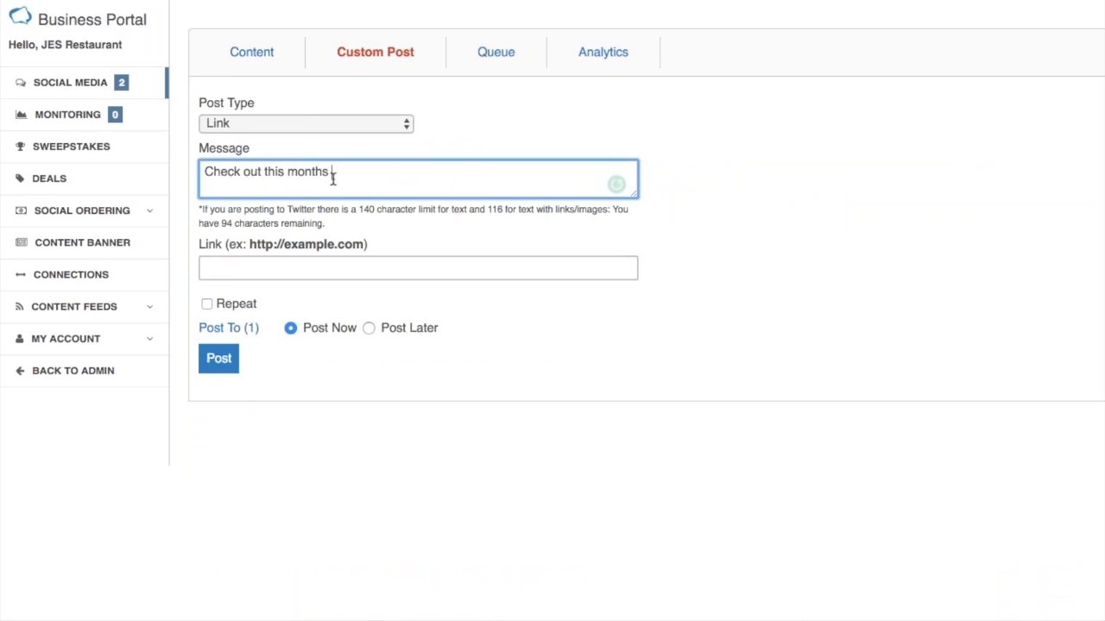
pyautogui.write(' deal!')
# Add the copied deal link to the post, publish it immediately to JES Social on Facebook, and reload that page.
pyautogui.click(292, 278)
pyautogui.press('super+v')
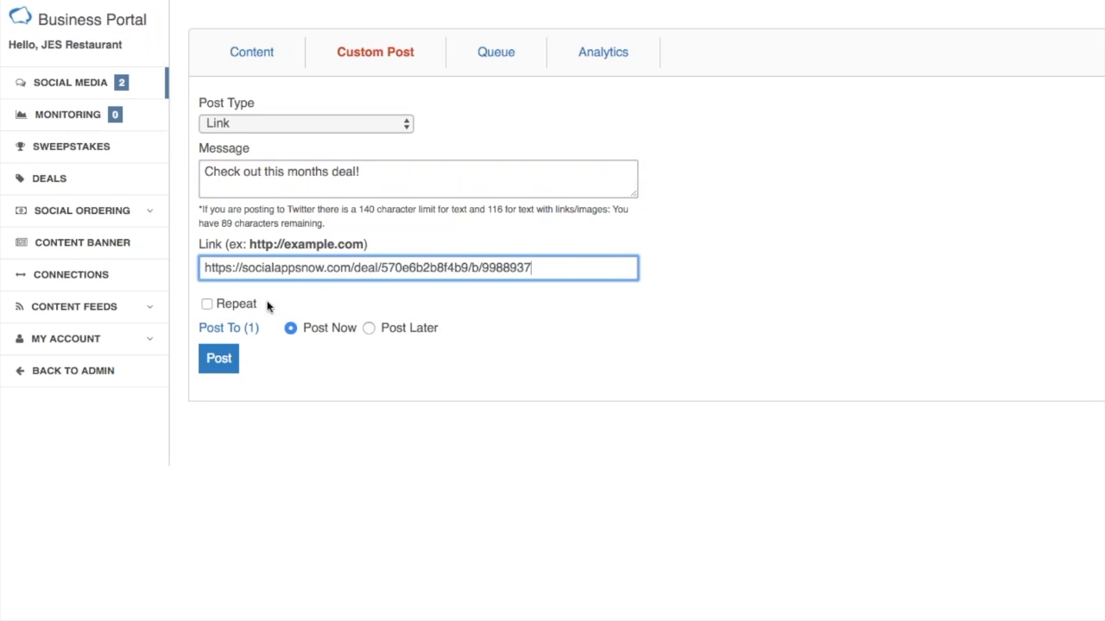
pyautogui.click(229, 328)
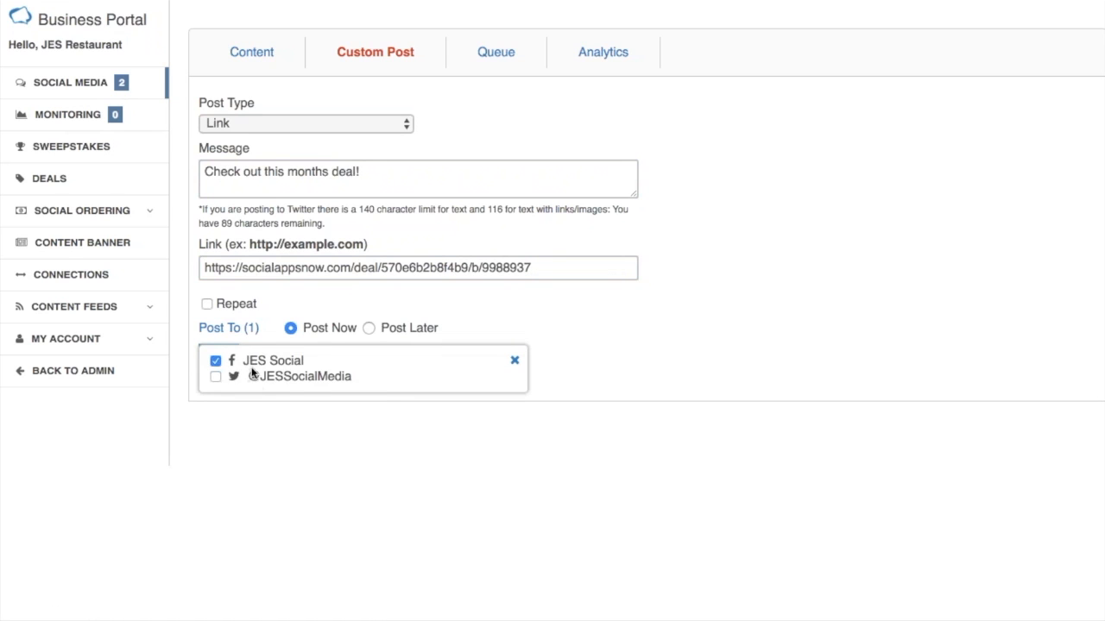
pyautogui.click(234, 329)
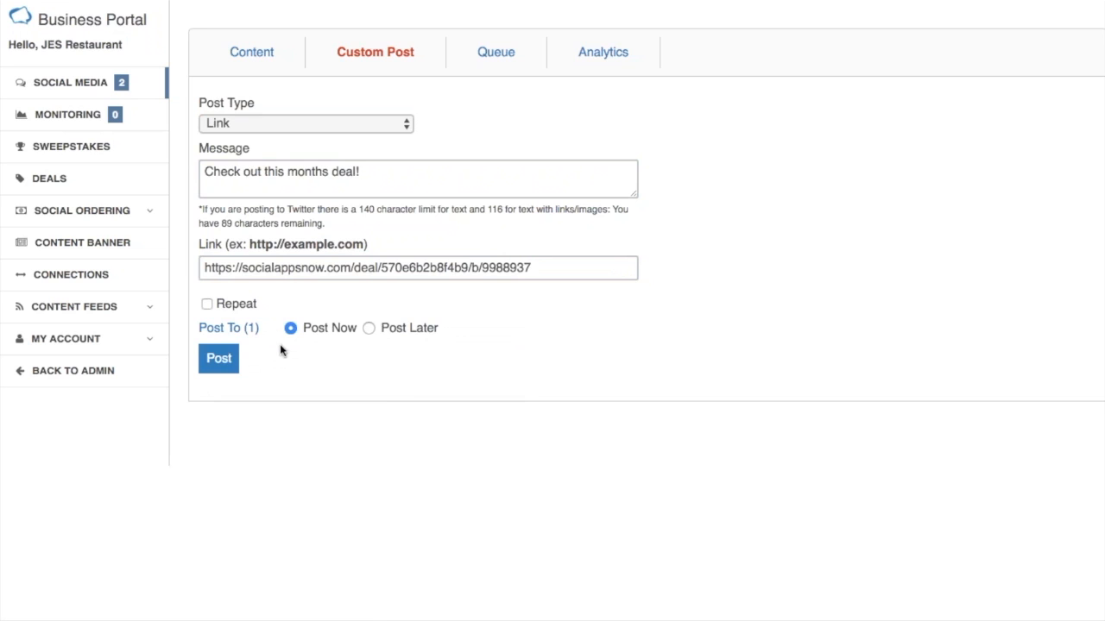
pyautogui.click(219, 361)
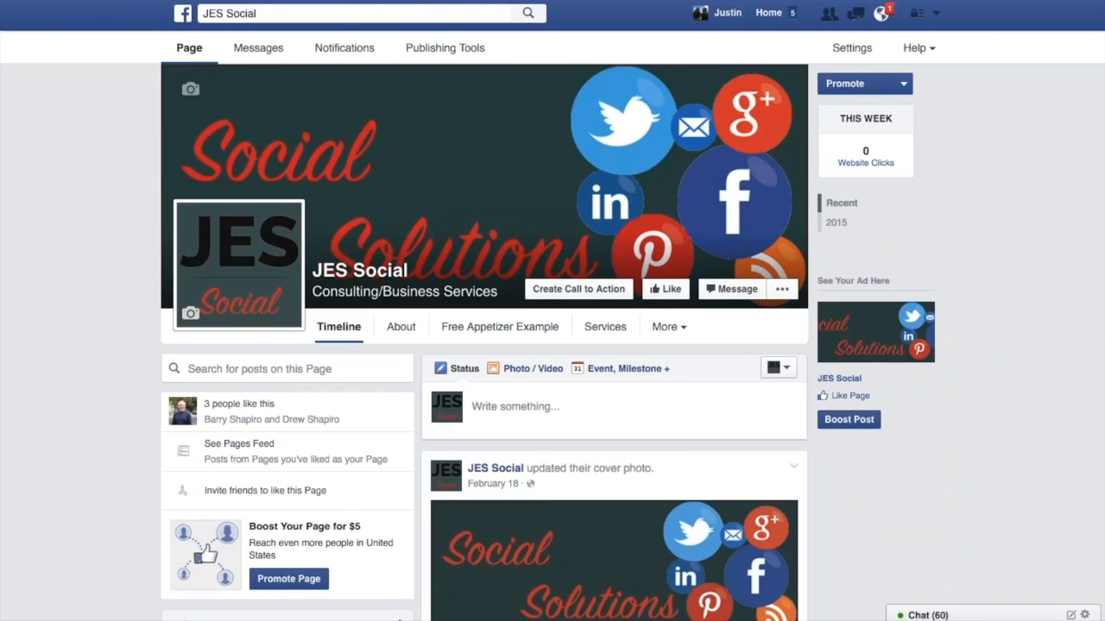
pyautogui.press('super+r')
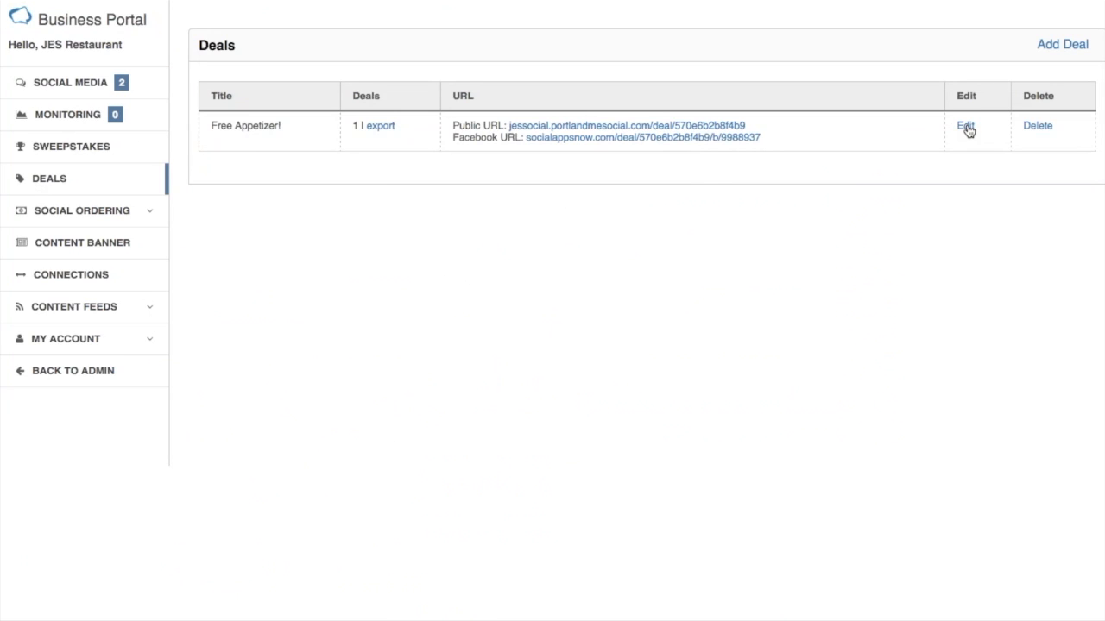
pyautogui.click(966, 126)
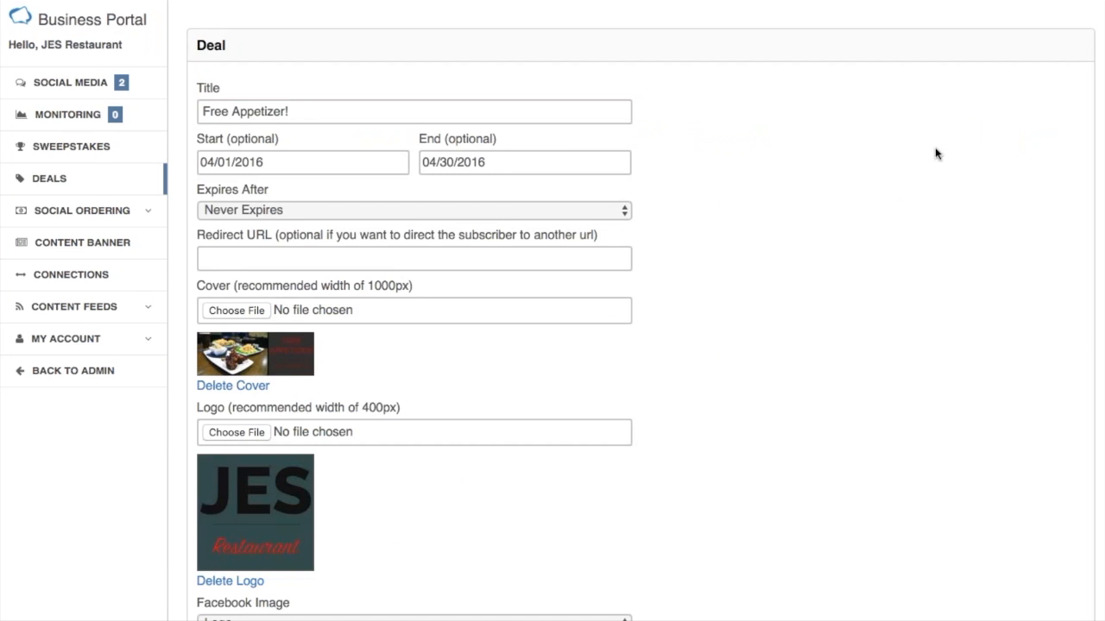
pyautogui.click(382, 258)
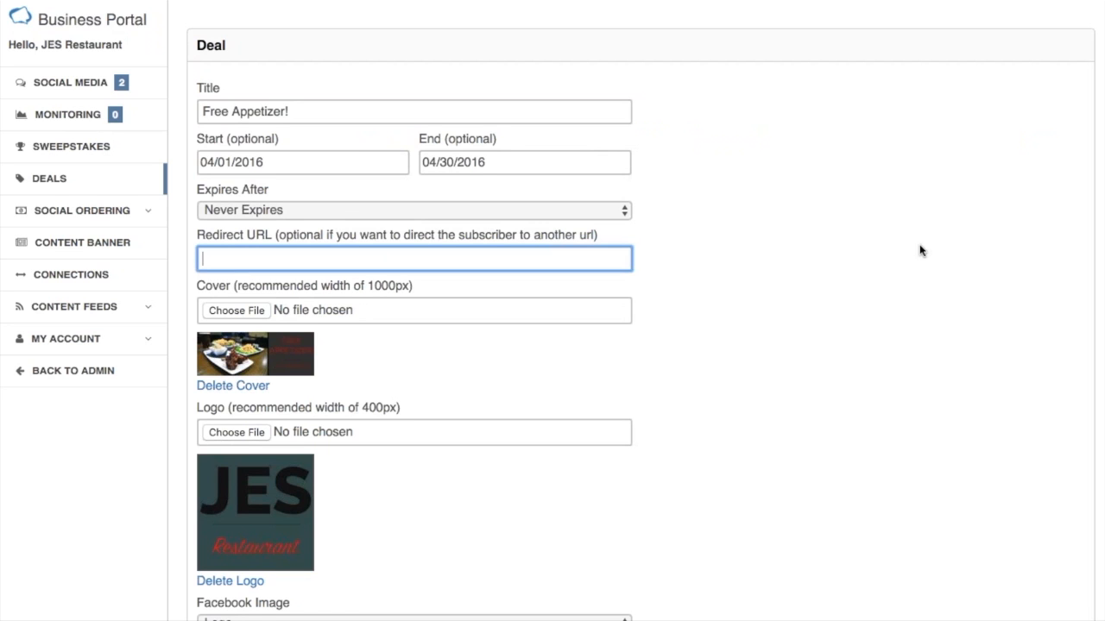
pyautogui.write('htt')
pyautogui.press('Down')
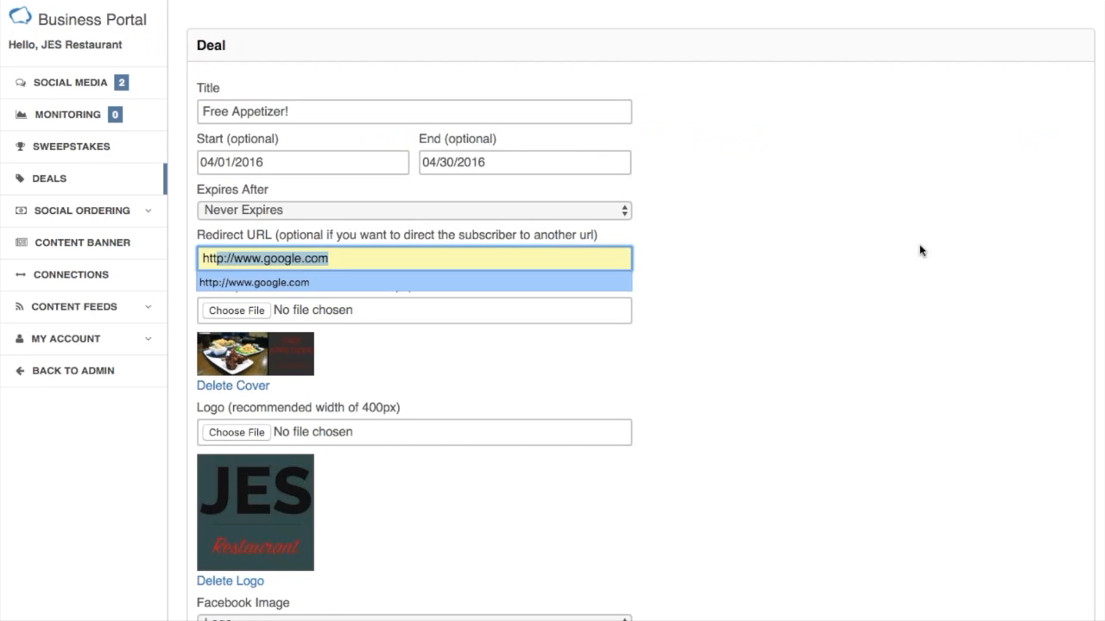
pyautogui.press('Tab')
# Set the deal's Facebook image to Cover and save the deal.
pyautogui.scroll(-1, 894, 280)
pyautogui.scroll(-5, 892, 276)
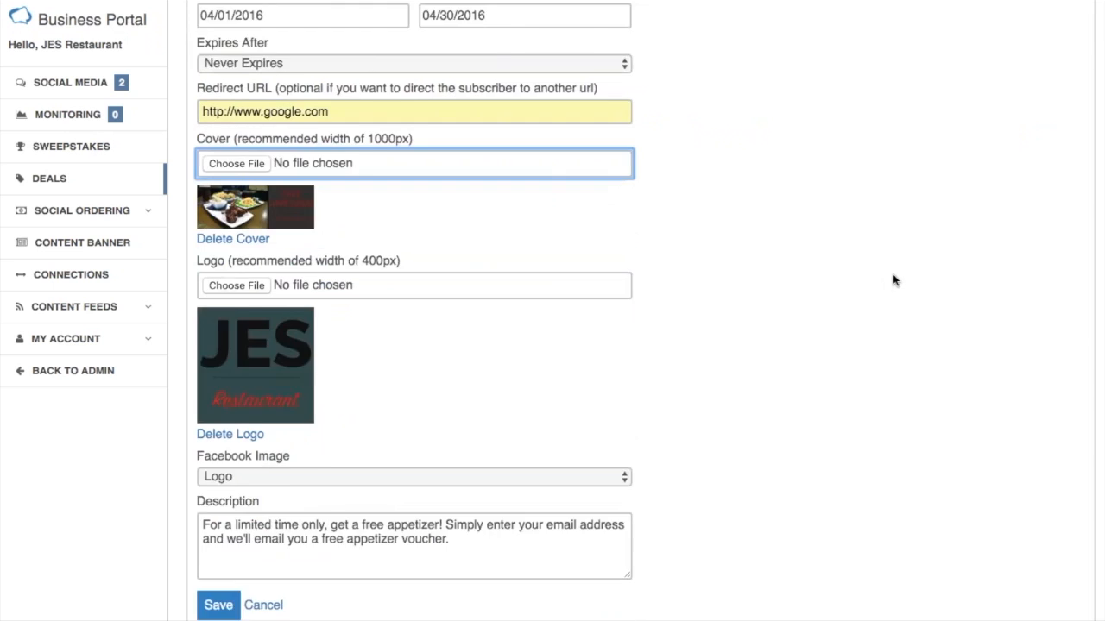
pyautogui.click(382, 399)
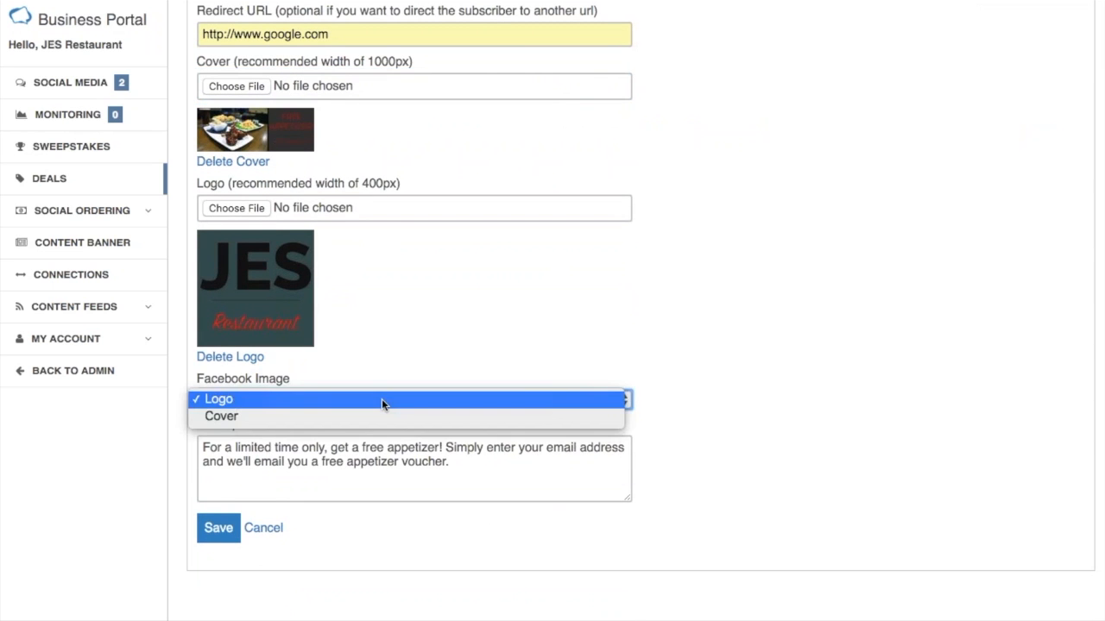
pyautogui.click(374, 416)
pyautogui.click(221, 529)
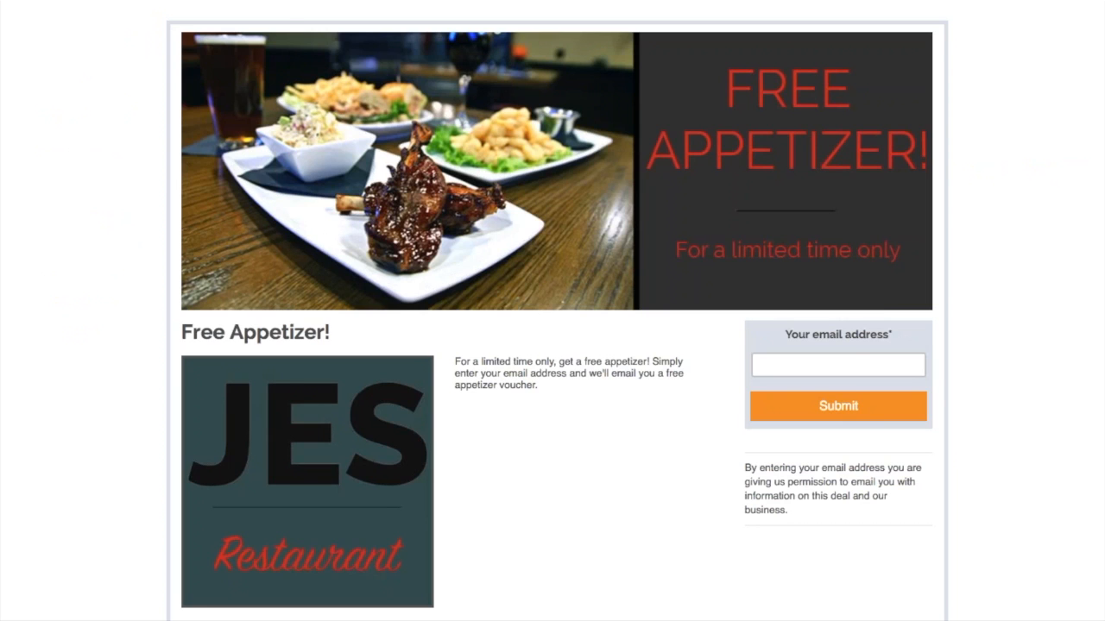
# Try to sign up for the Free Appetizer! deal again with the restaurant's email address.
pyautogui.click(850, 366)
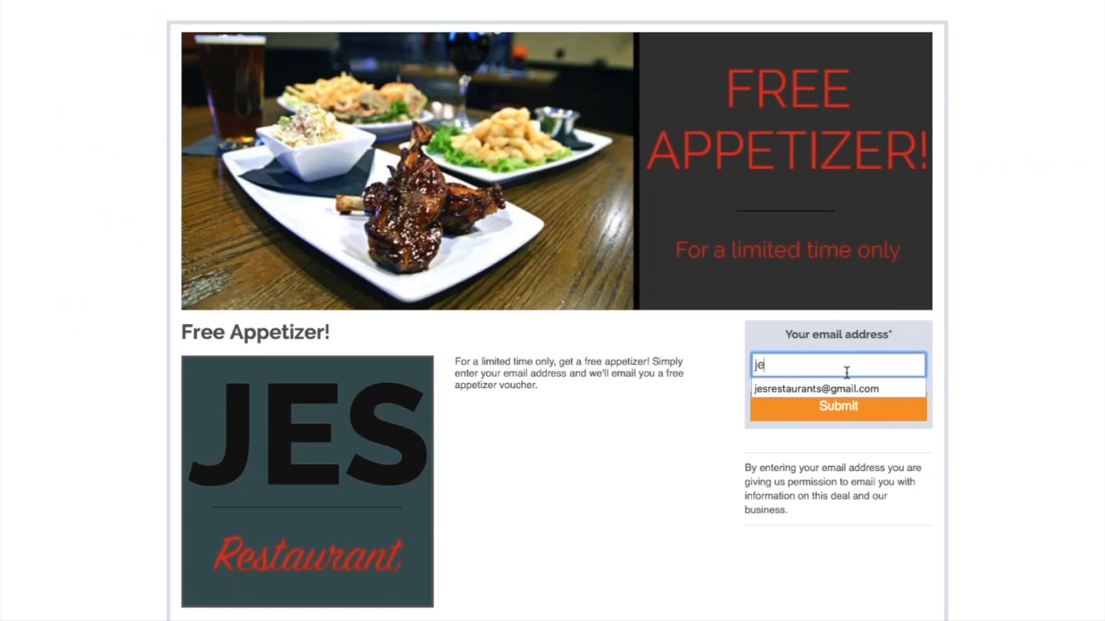
pyautogui.press('Down')
pyautogui.press('Tab')
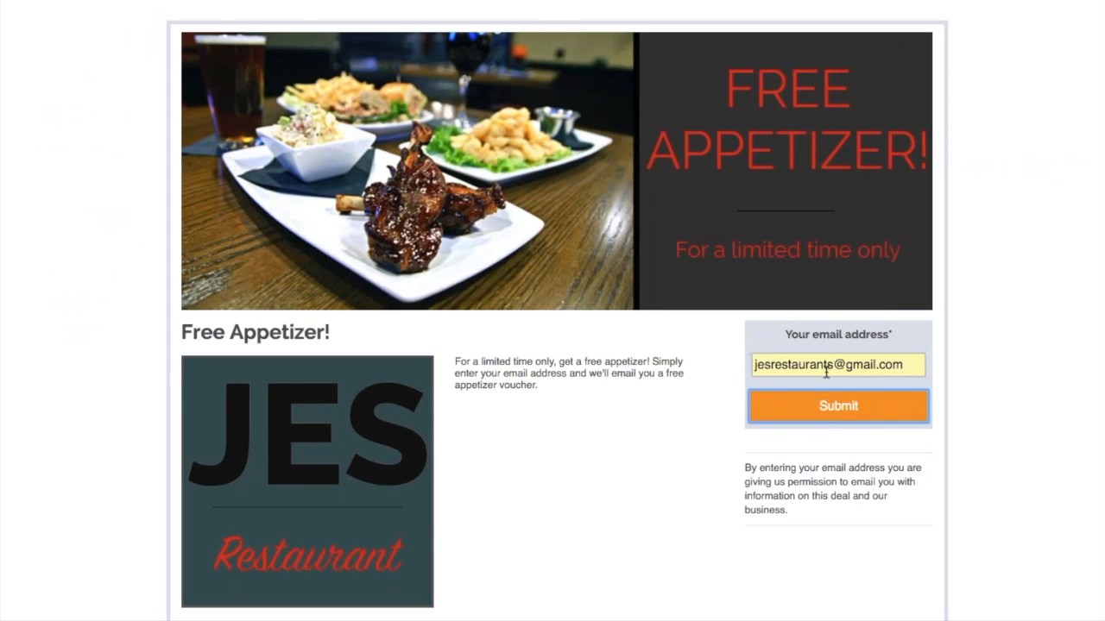
pyautogui.click(817, 419)
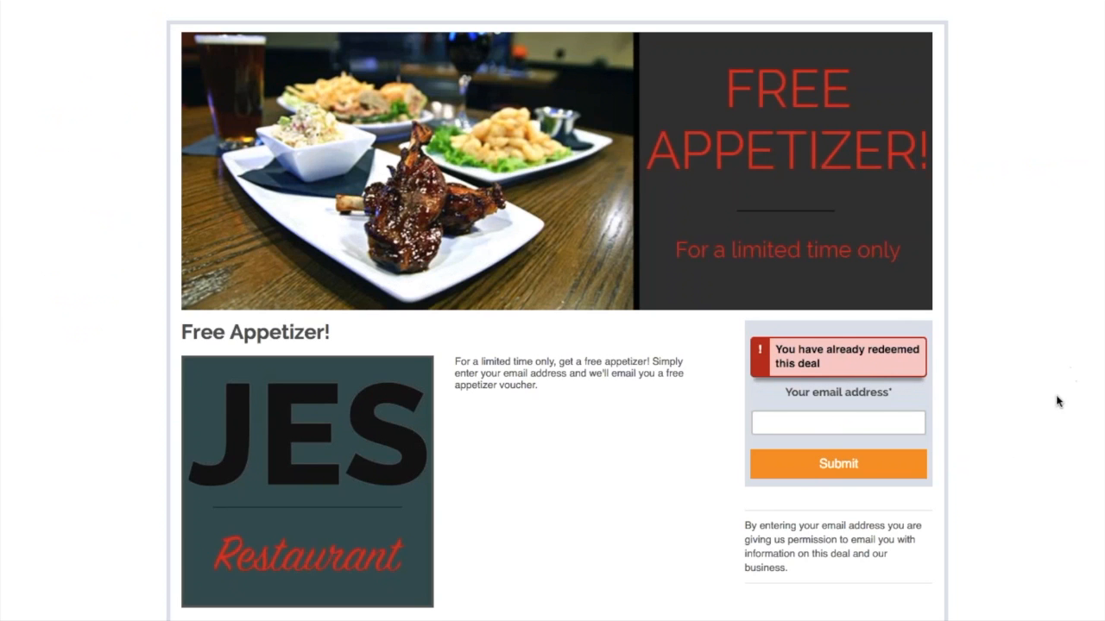
# Sign up for the deal with a different test email address.
pyautogui.click(876, 423)
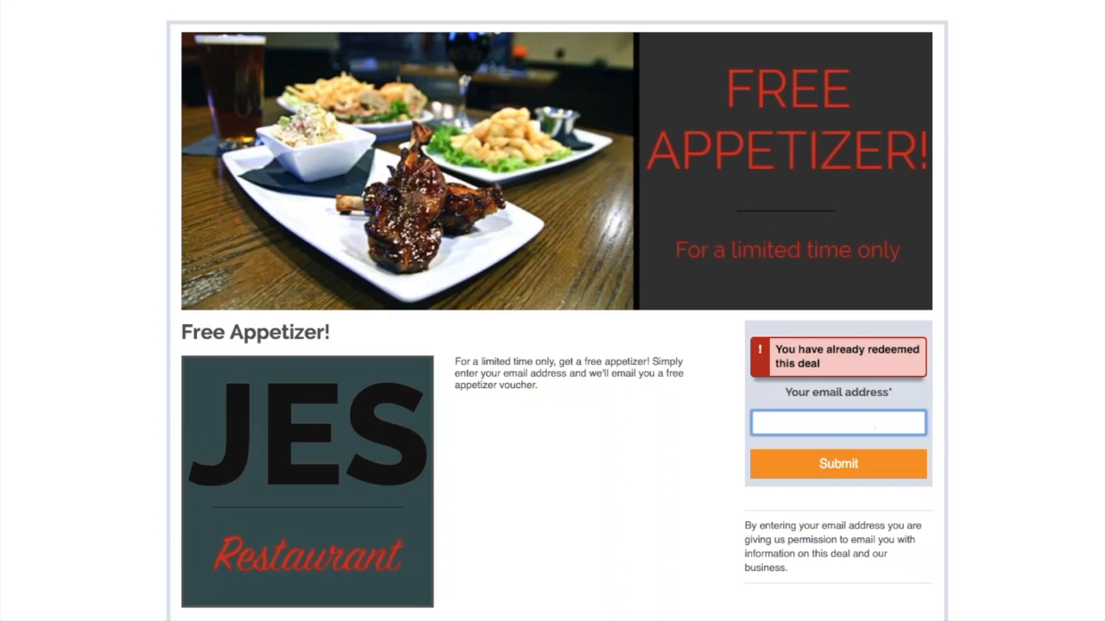
pyautogui.write('test')
pyautogui.press('Down')
pyautogui.press('Tab')
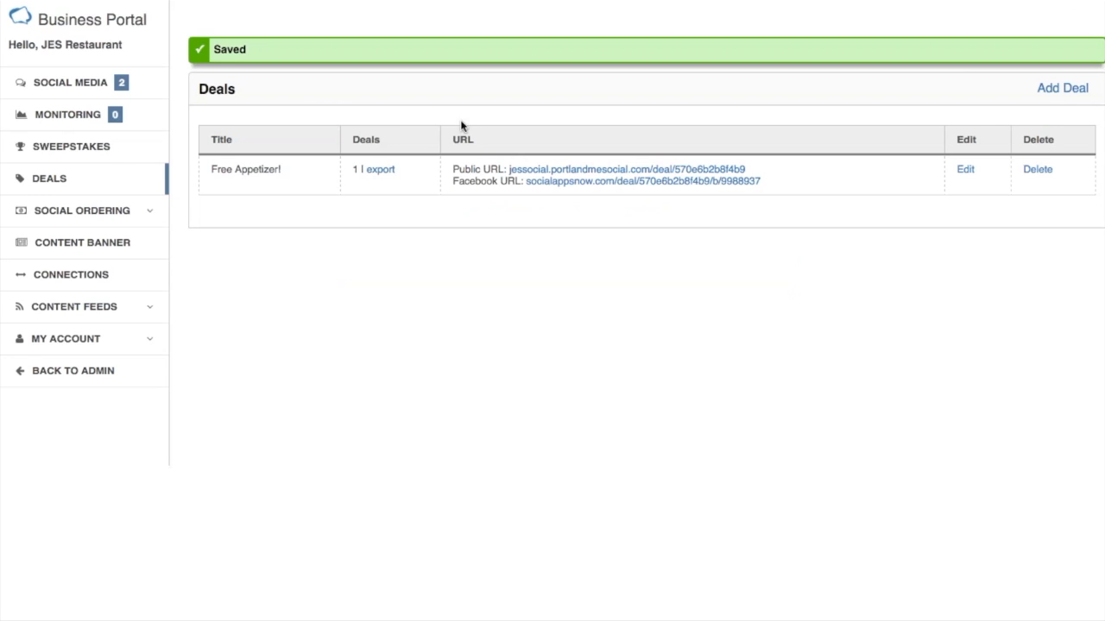
# Open the edited deal's Facebook URL from the Deals list and copy the page address.
pyautogui.click(563, 184)
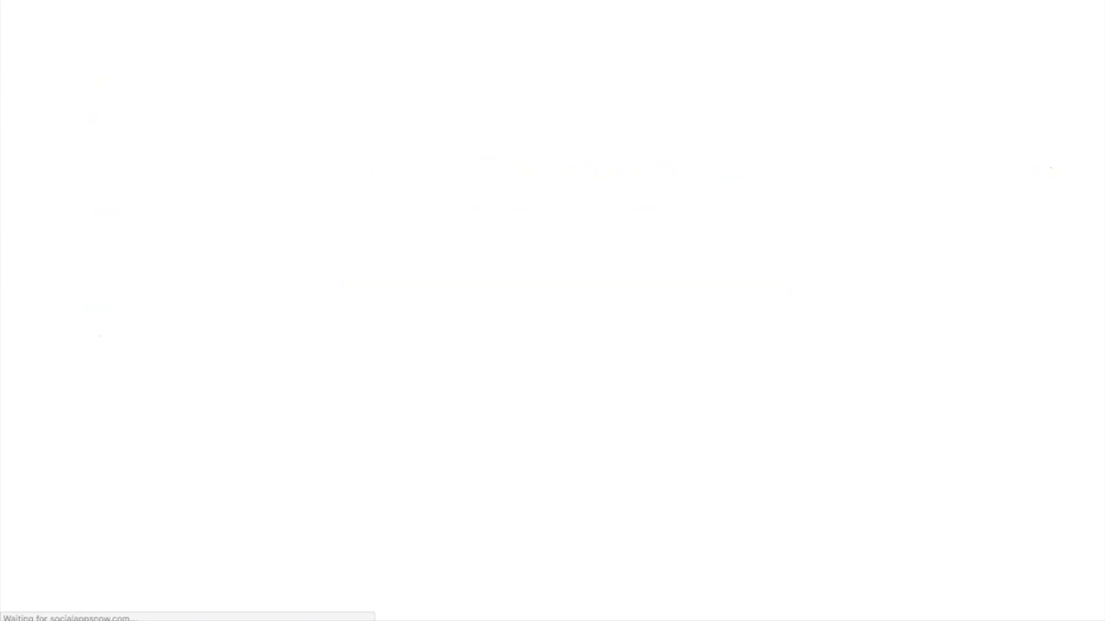
pyautogui.rightClick(288, 0)
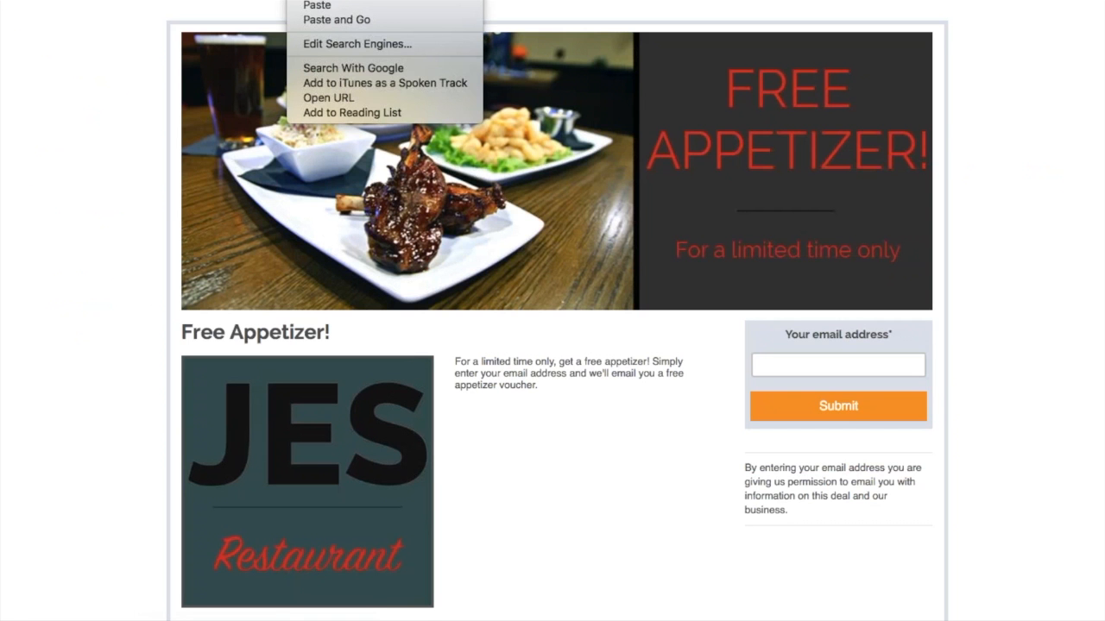
pyautogui.click(316, 0)
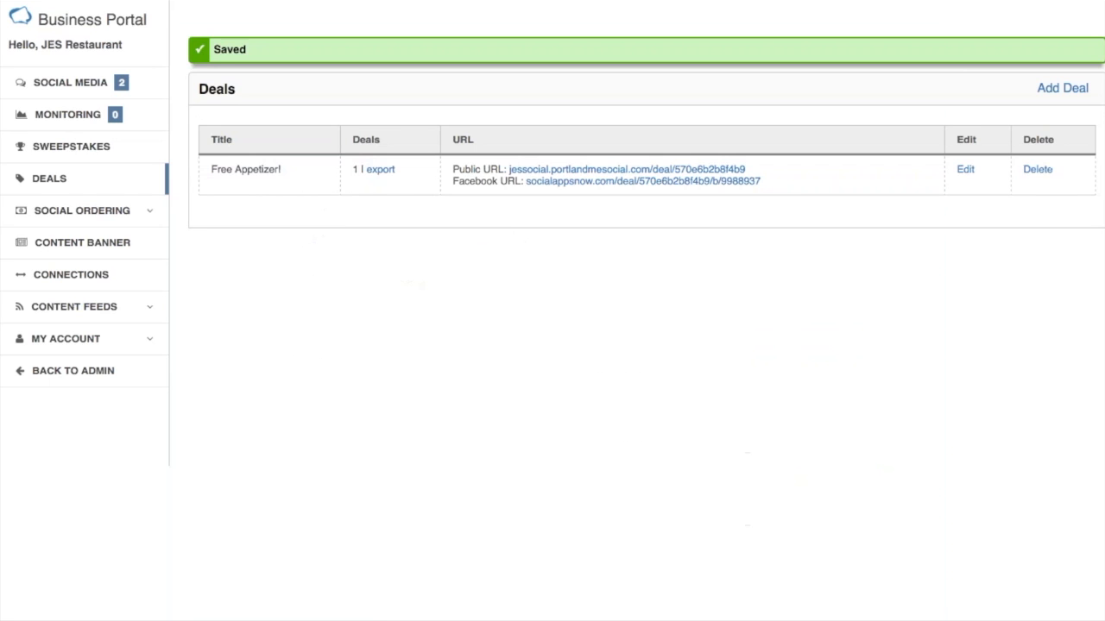
# Start a new custom link post in Social Media with the message "Check this out!".
pyautogui.click(87, 84)
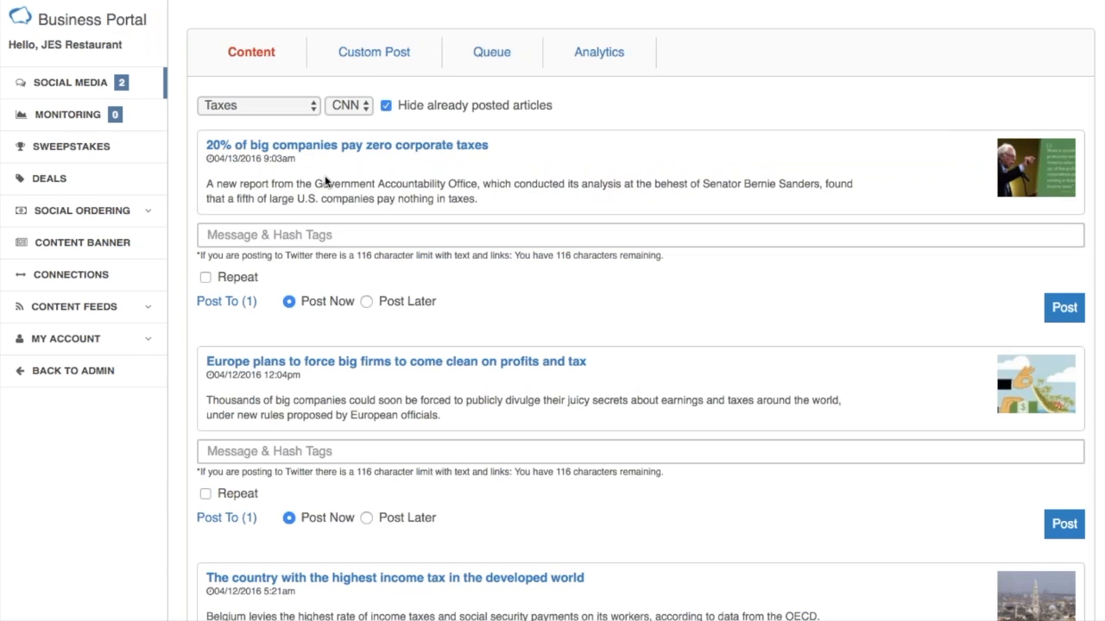
pyautogui.click(376, 56)
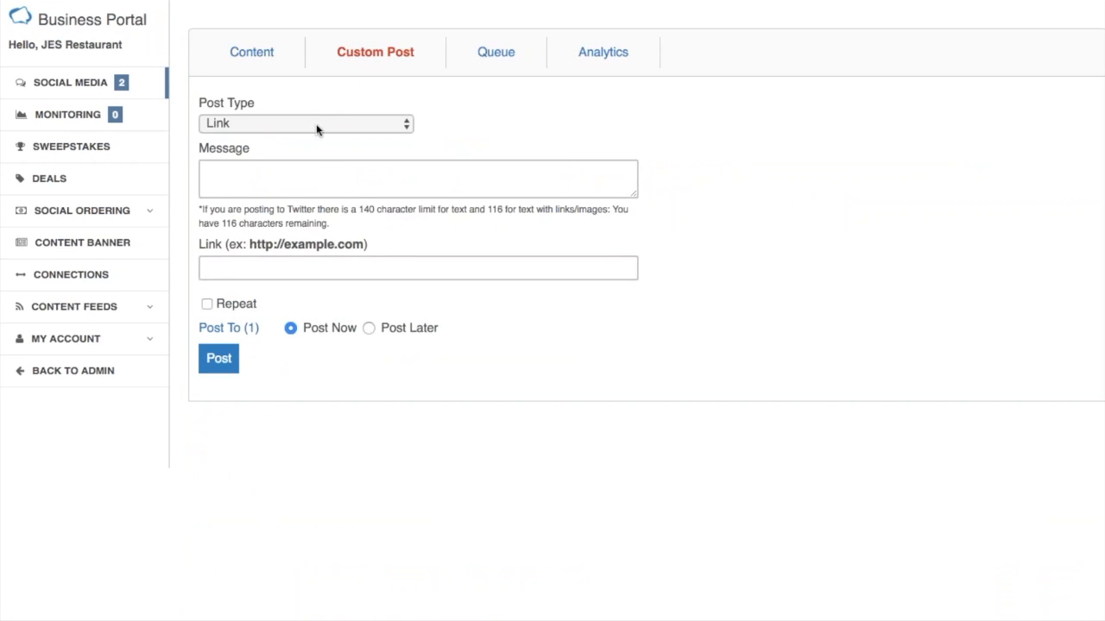
pyautogui.click(279, 186)
pyautogui.write('Chec')
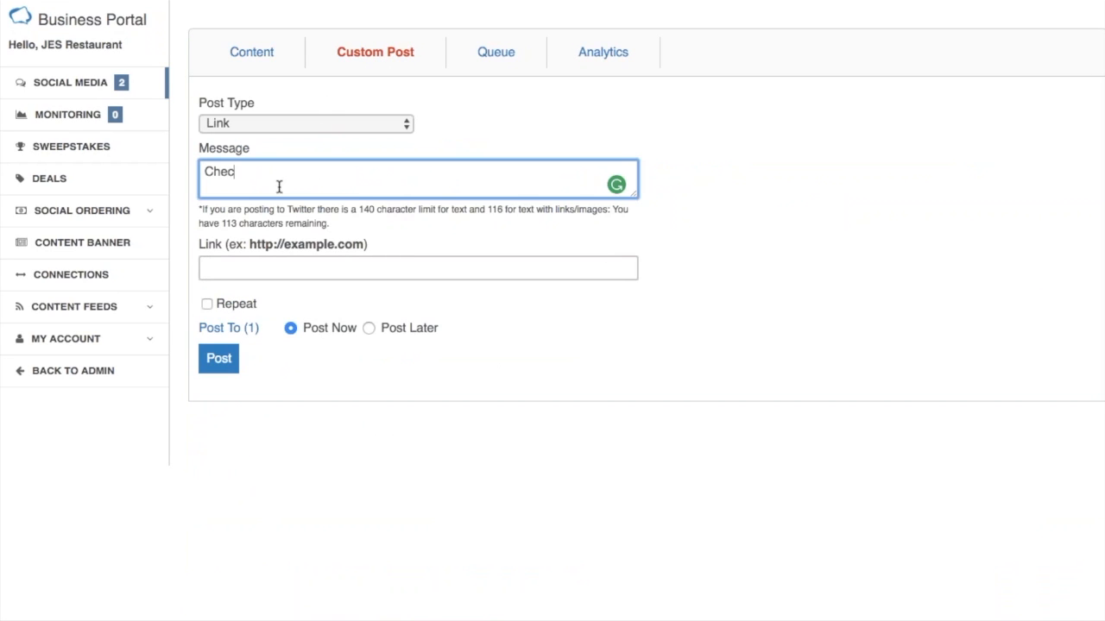
pyautogui.write('k this out!')
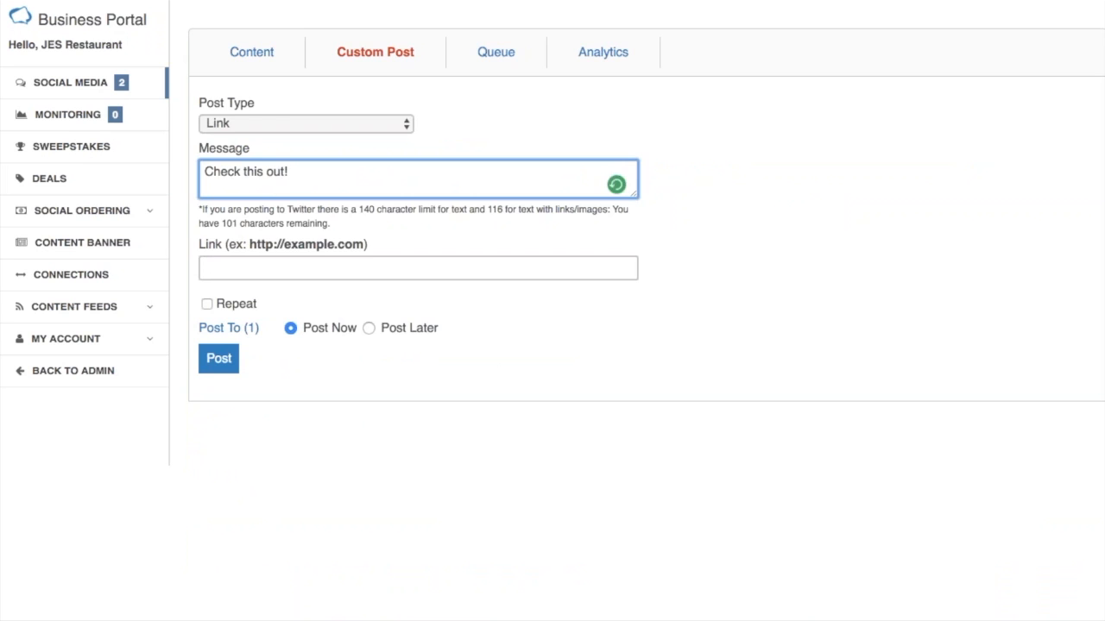
# Paste the deal's Facebook address as the post's link and publish it immediately to JES Social on Facebook.
pyautogui.click(278, 269)
pyautogui.rightClick(278, 268)
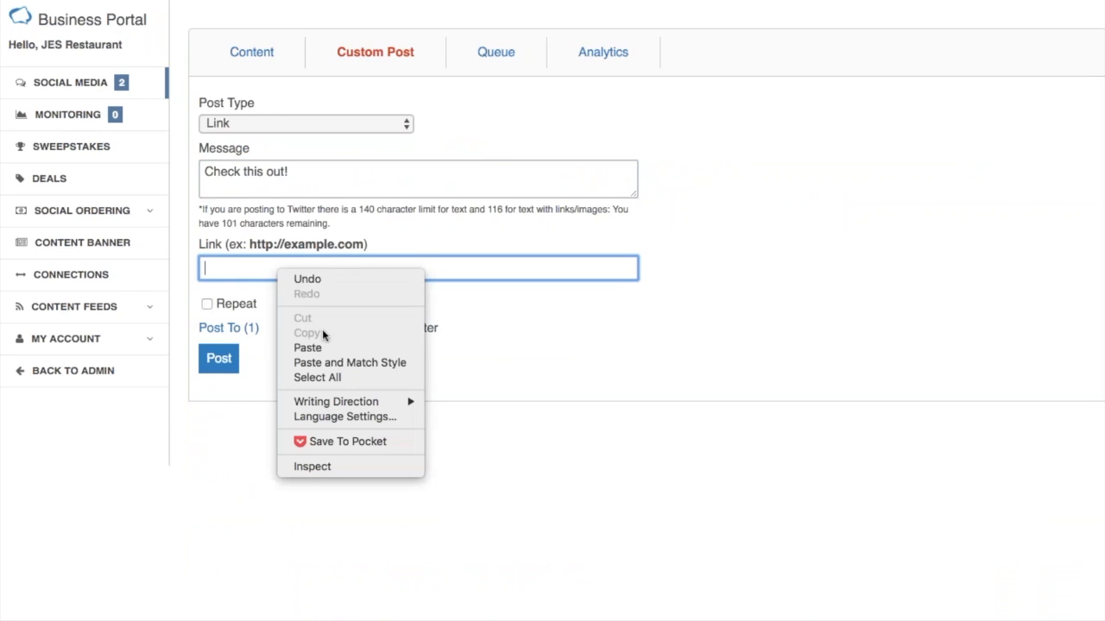
pyautogui.click(323, 348)
pyautogui.click(246, 328)
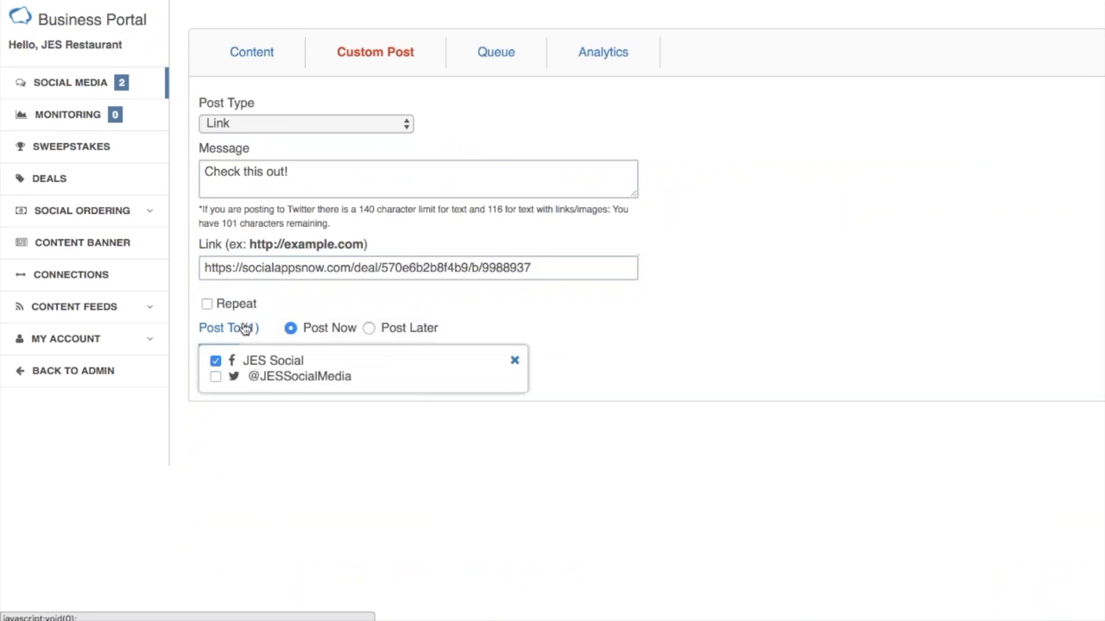
pyautogui.click(247, 333)
pyautogui.click(219, 359)
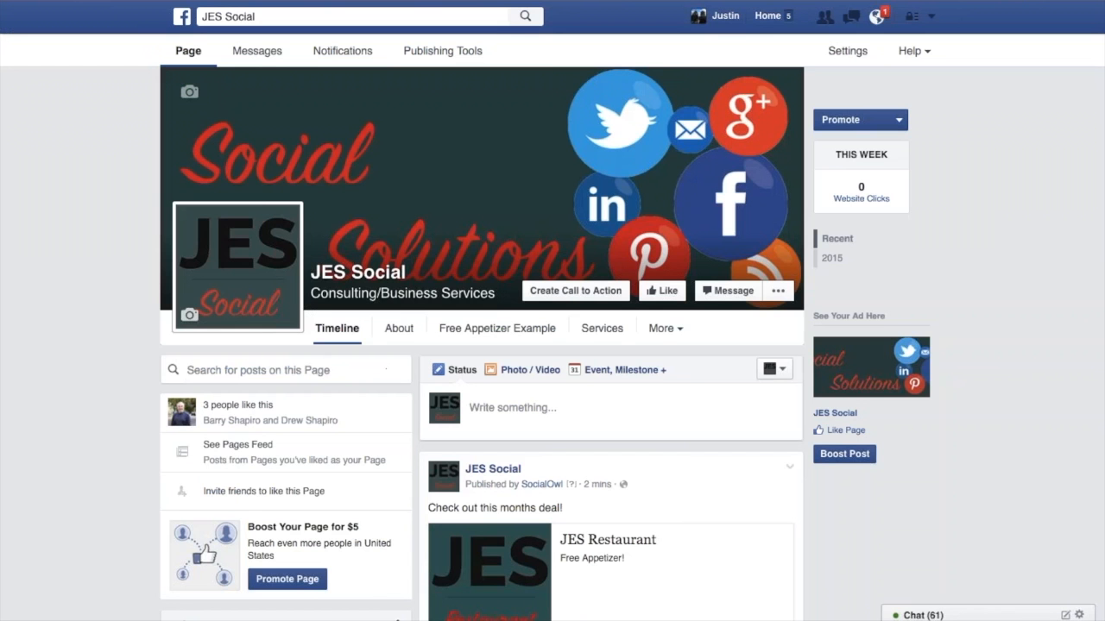
# Switch to the JES Social Facebook page and compare the new post's preview image with the earlier deal post.
pyautogui.click(192, 52)
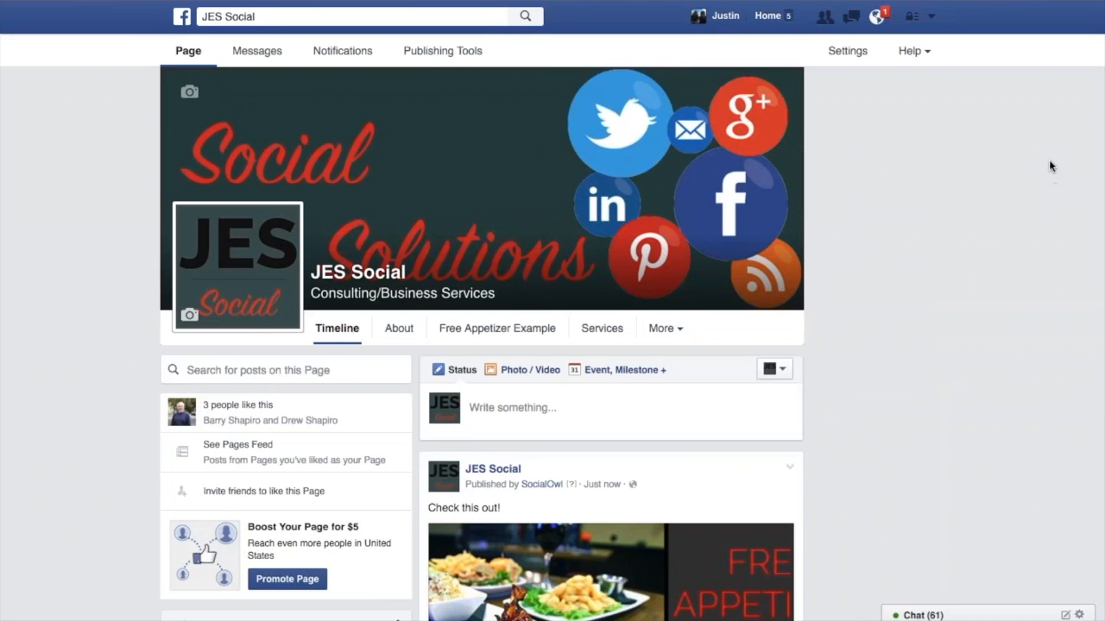
pyautogui.scroll(-5, 1050, 147)
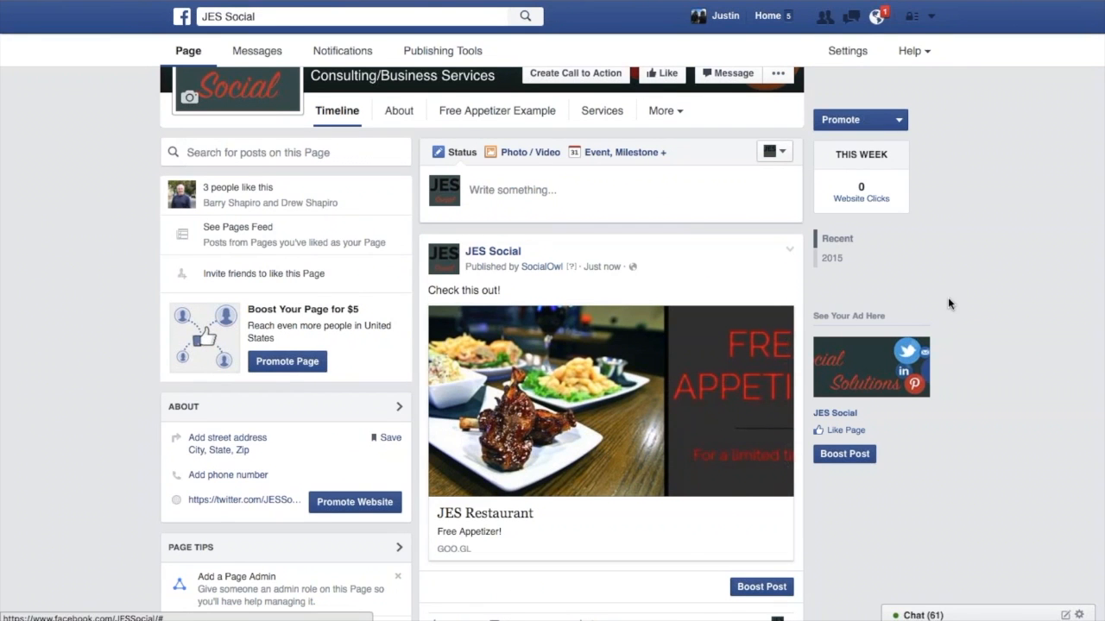
pyautogui.scroll(-5, 949, 301)
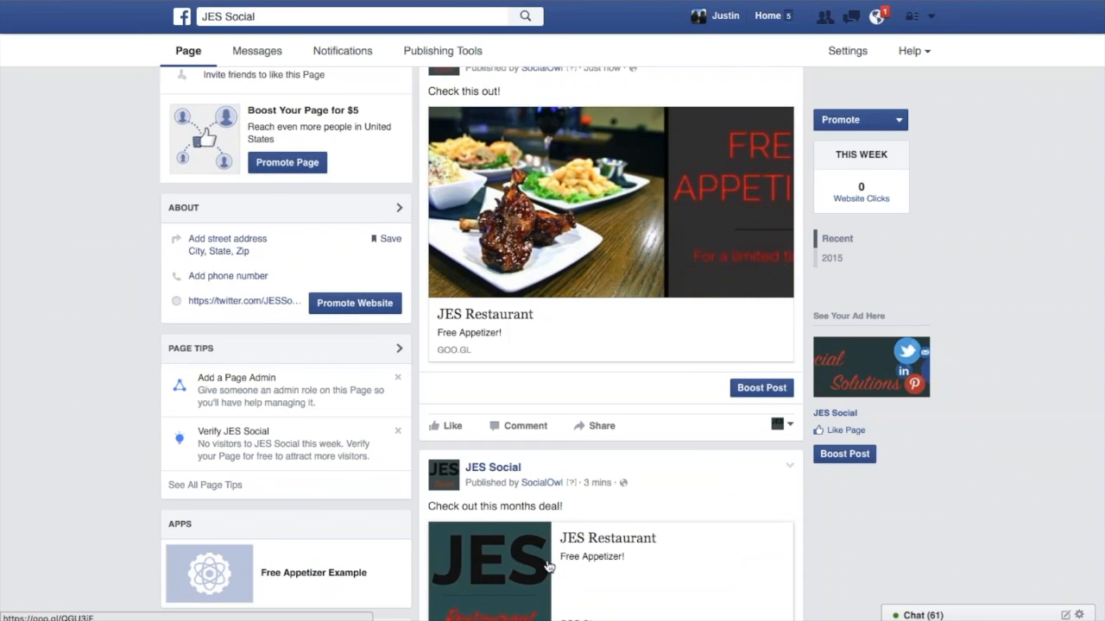
pyautogui.click(571, 247)
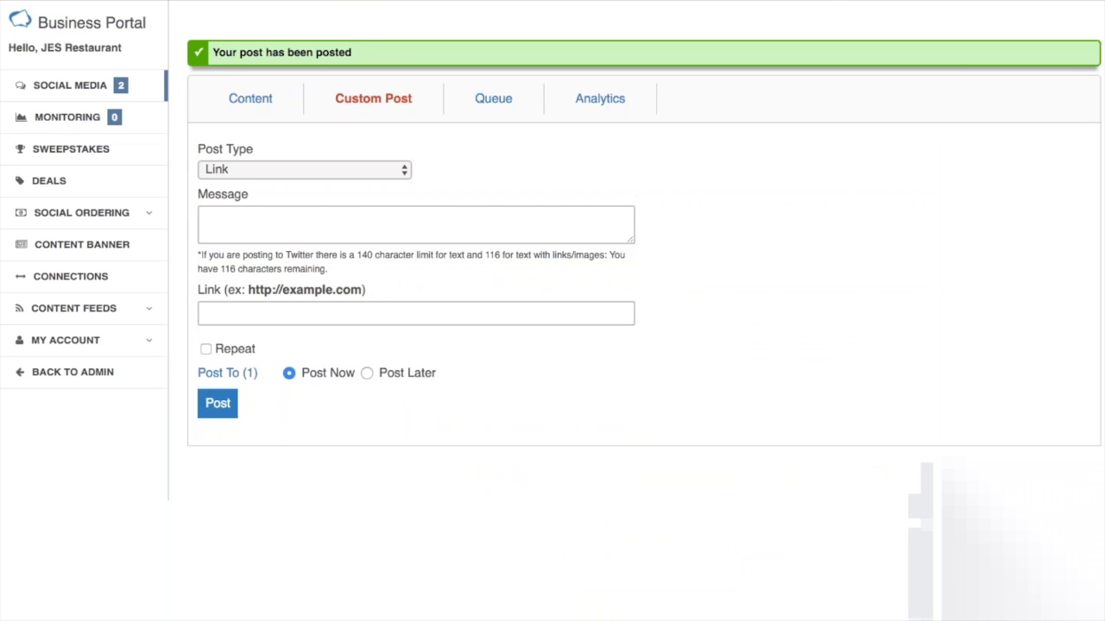
# Return to the Deals list and open the Free Appetizer! deal's public URL.
pyautogui.click(56, 185)
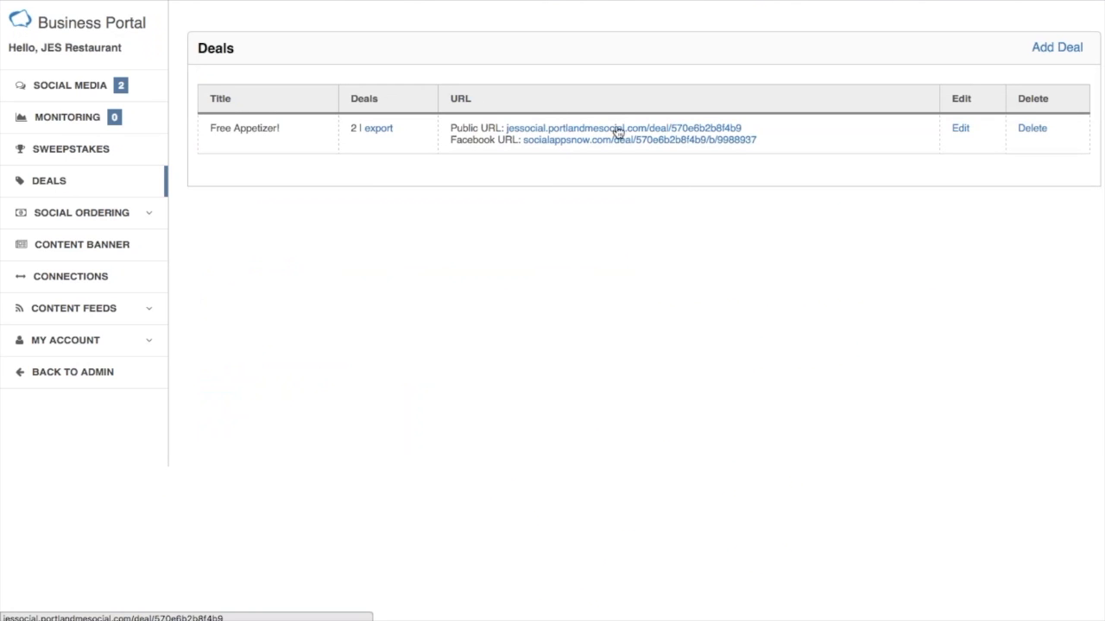
pyautogui.click(543, 133)
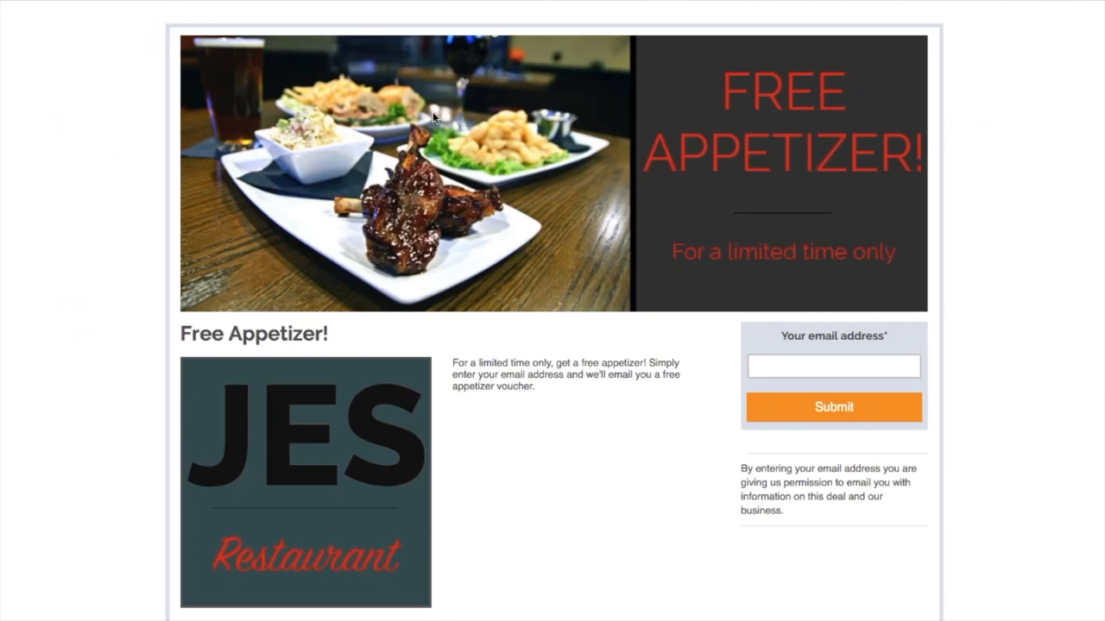